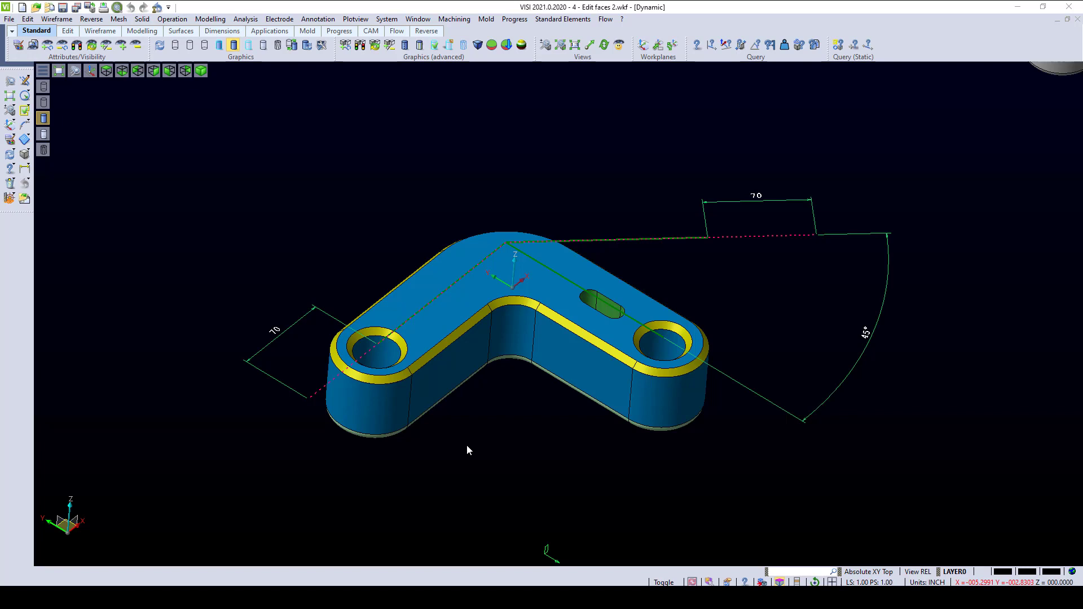
# Step: Try to move the rounded end face of the slotted arm by -3.875 along X together with its concentric faces
pyautogui.click(213, 19)
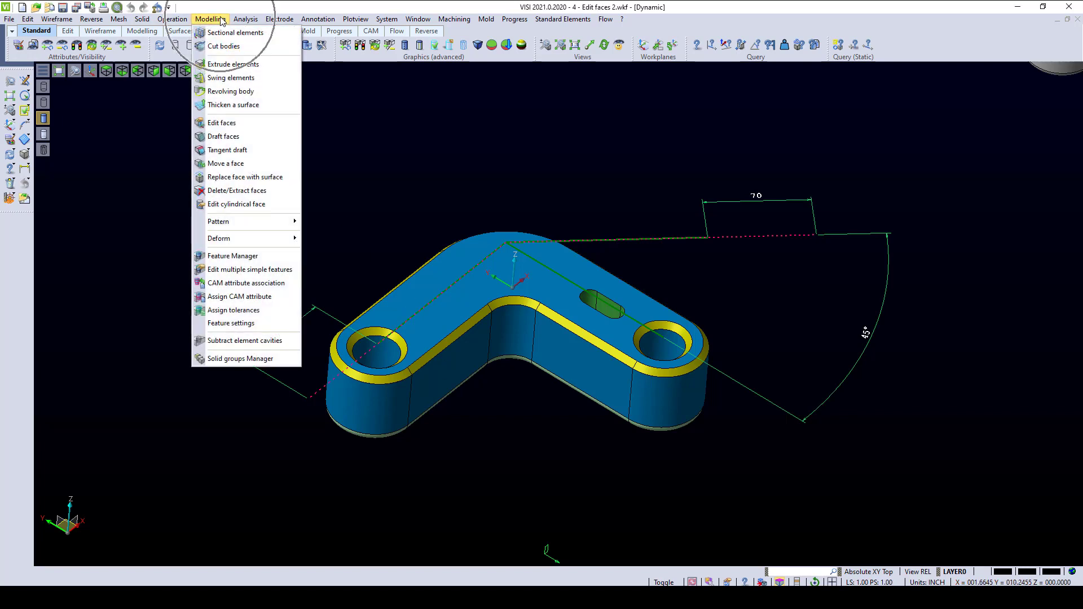
pyautogui.click(215, 123)
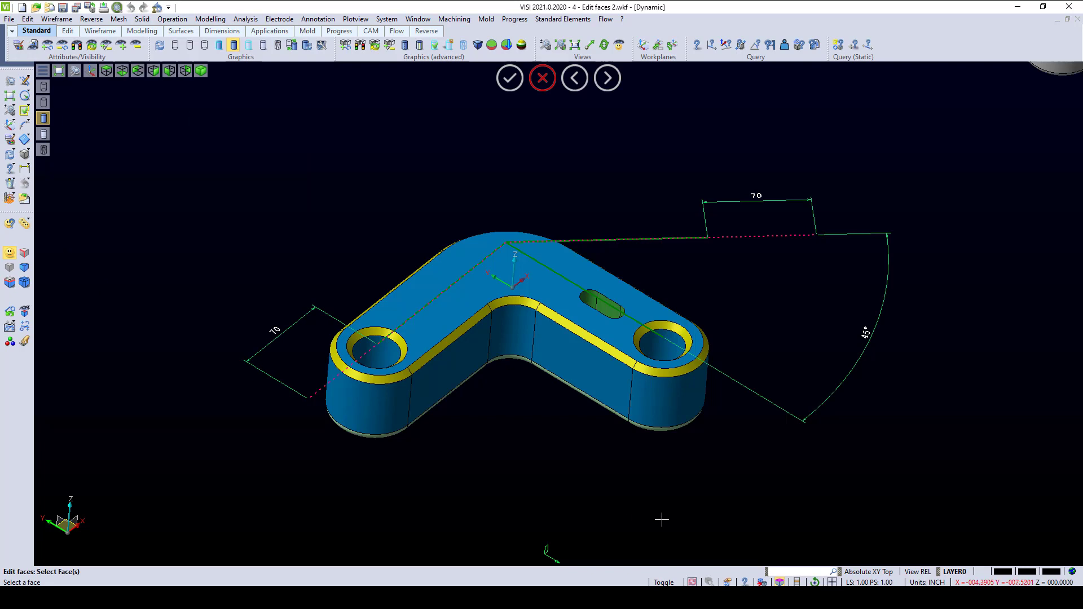
pyautogui.click(677, 405)
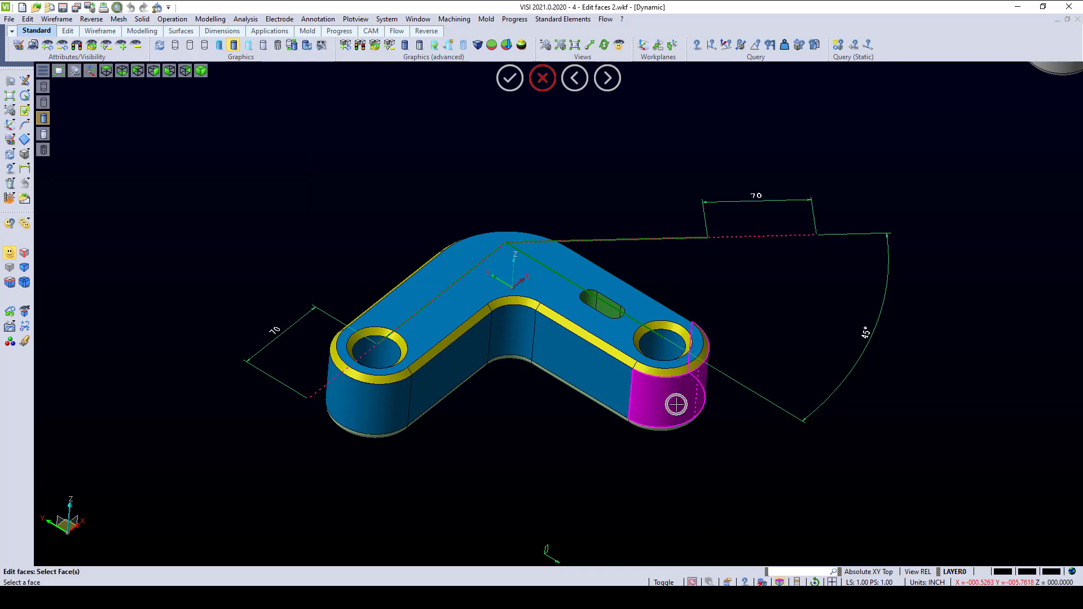
pyautogui.rightClick(676, 404)
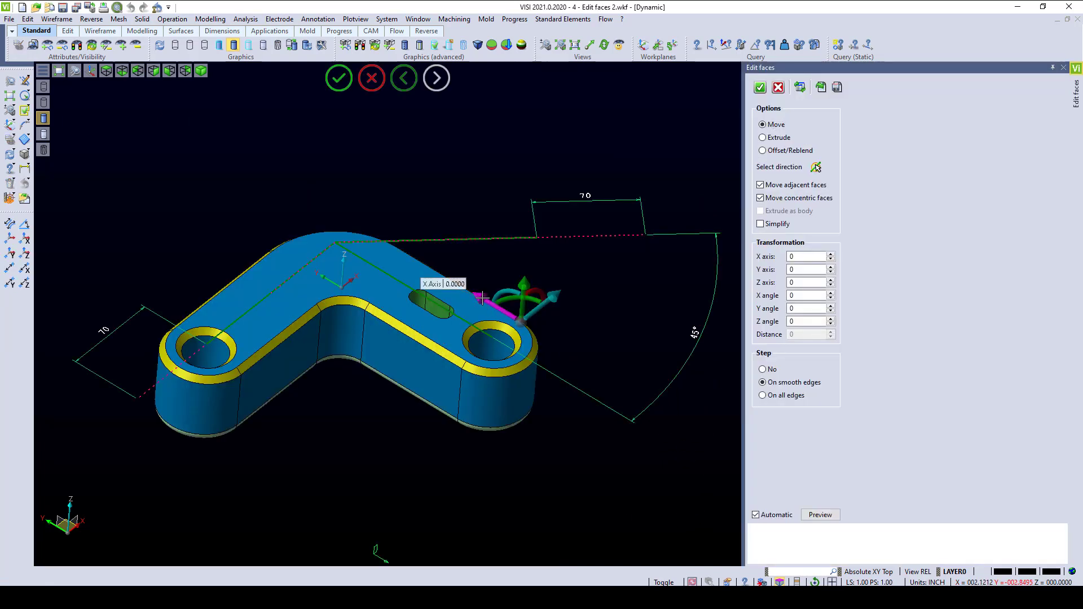
pyautogui.moveTo(482, 297); pyautogui.dragTo(608, 401)
pyautogui.moveTo(601, 502); pyautogui.dragTo(613, 481, button='middle')
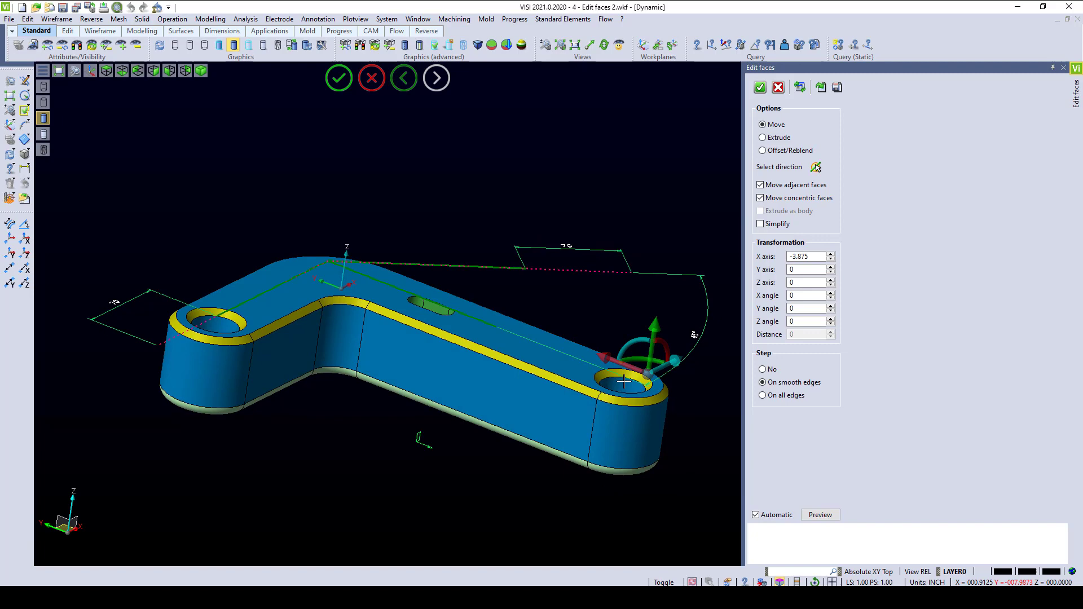
pyautogui.moveTo(598, 395); pyautogui.dragTo(608, 391, button='middle')
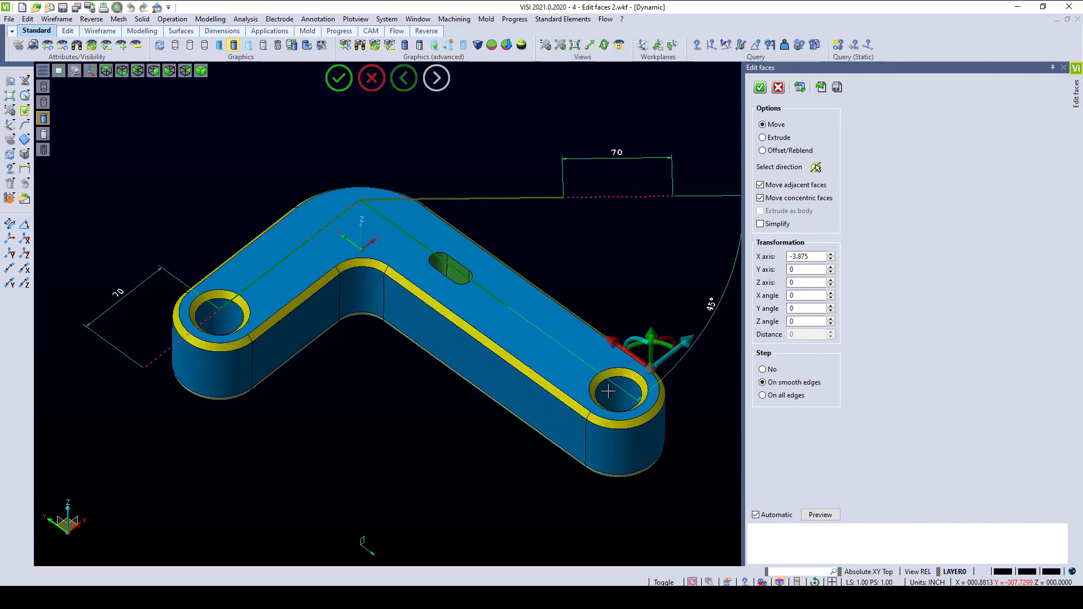
# Step: Try the end face move at -3.75 along X without moving concentric faces, and cancel the face edit
pyautogui.click(760, 199)
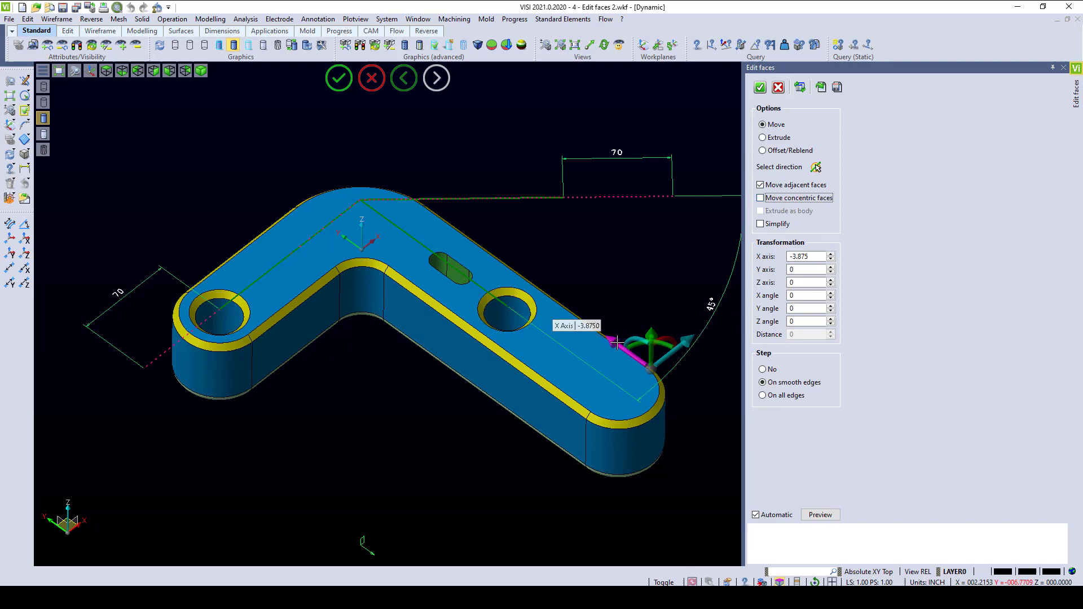
pyautogui.moveTo(616, 342); pyautogui.dragTo(512, 320)
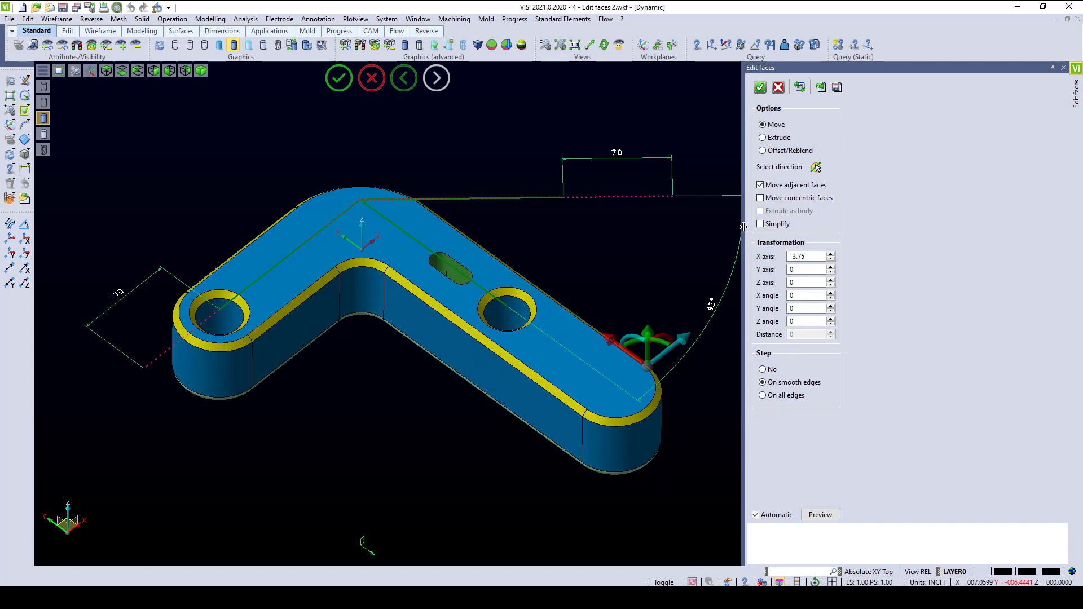
pyautogui.click(761, 198)
pyautogui.click(778, 88)
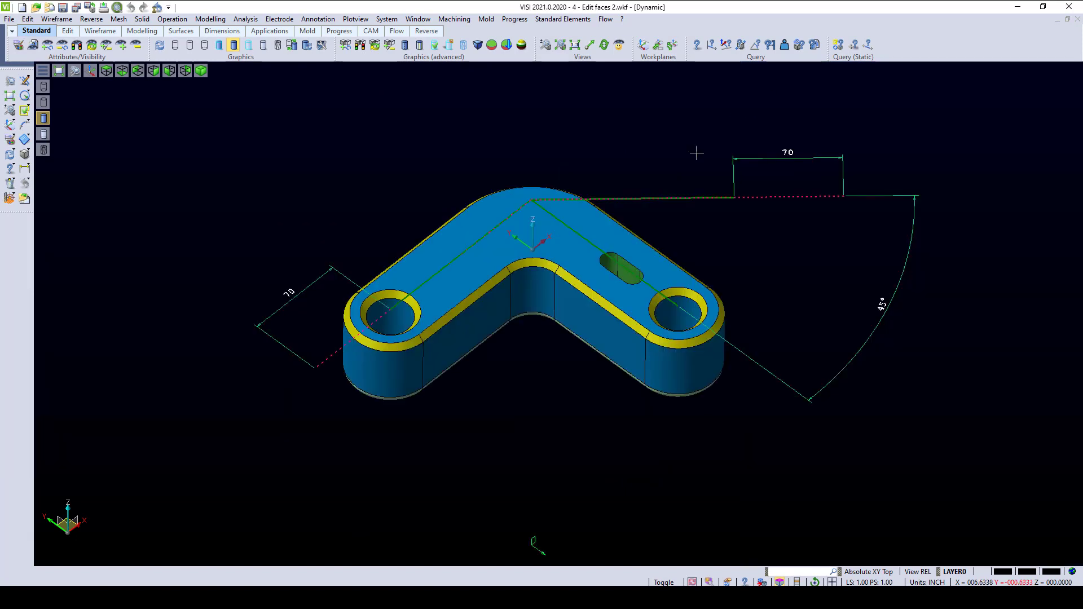
# Step: Select the slot's tangent faces and the rounded end face of the slotted arm for face editing
pyautogui.rightClick(520, 166)
pyautogui.click(558, 143)
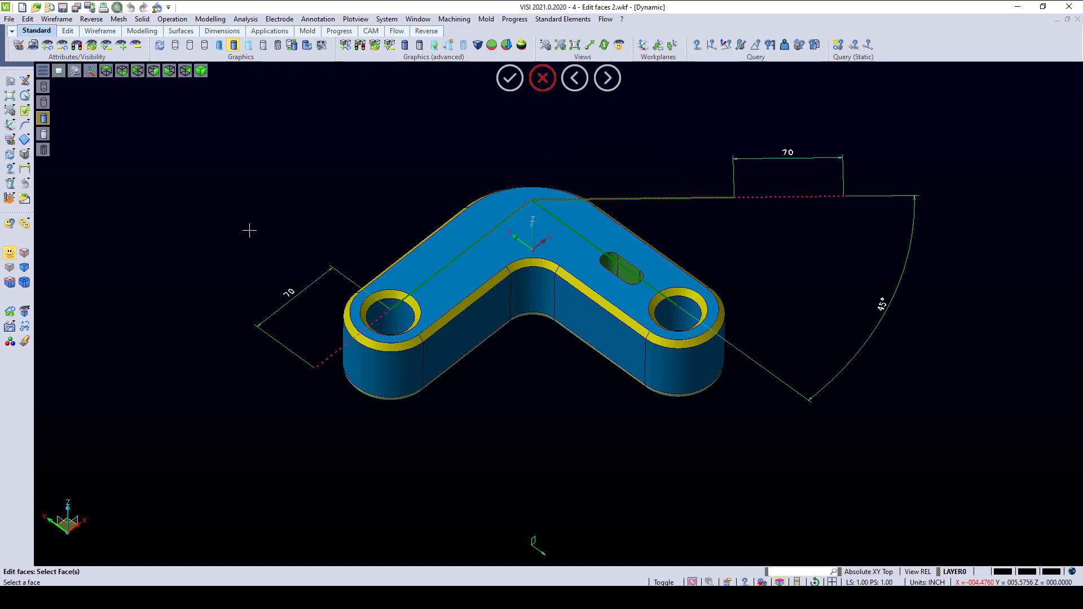
pyautogui.click(24, 285)
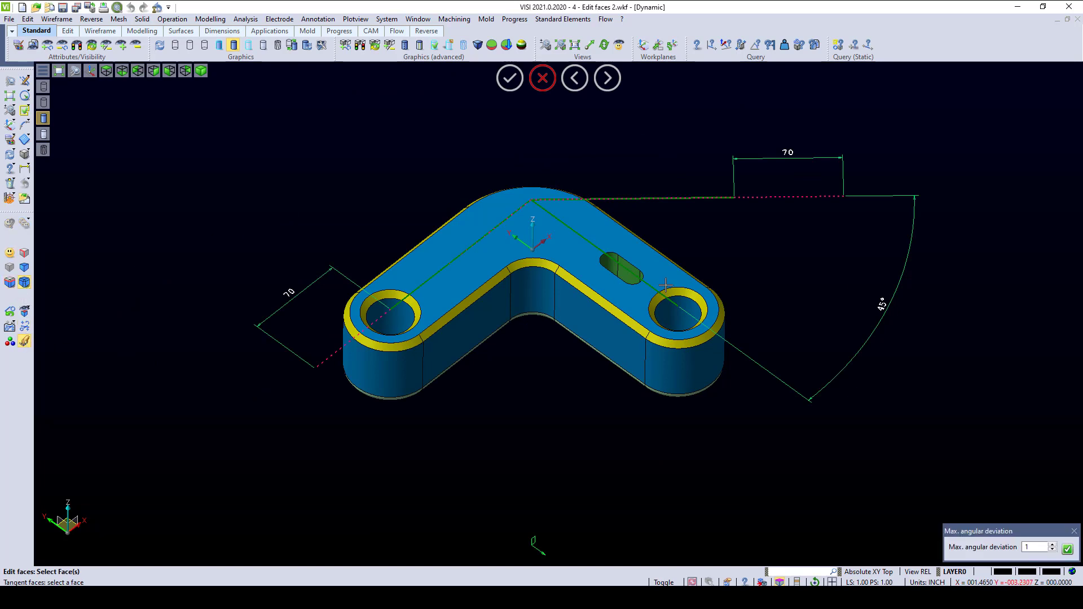
pyautogui.click(629, 274)
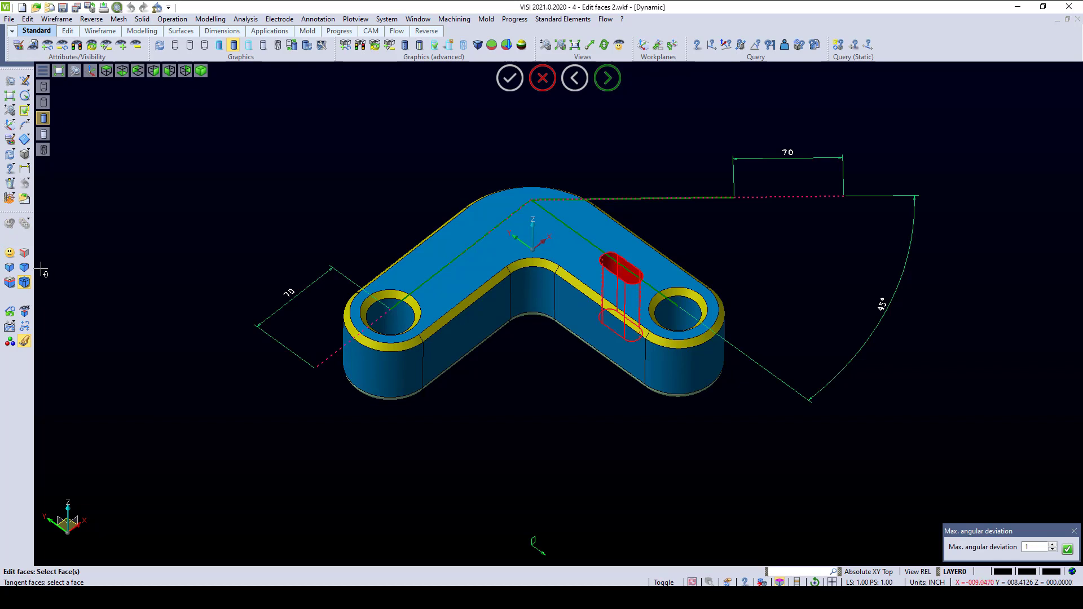
pyautogui.click(10, 254)
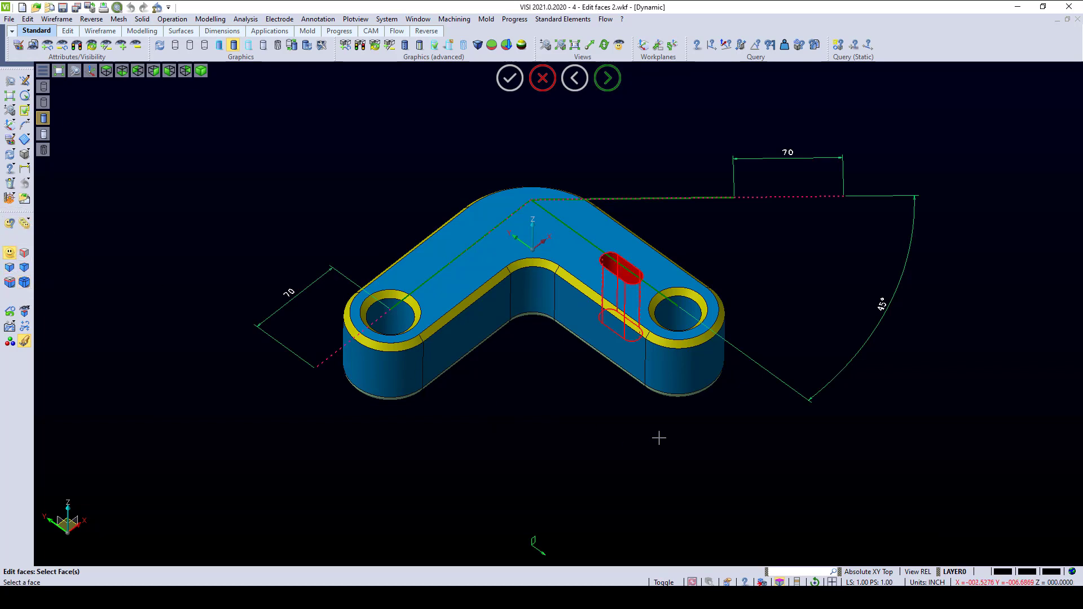
pyautogui.click(690, 379)
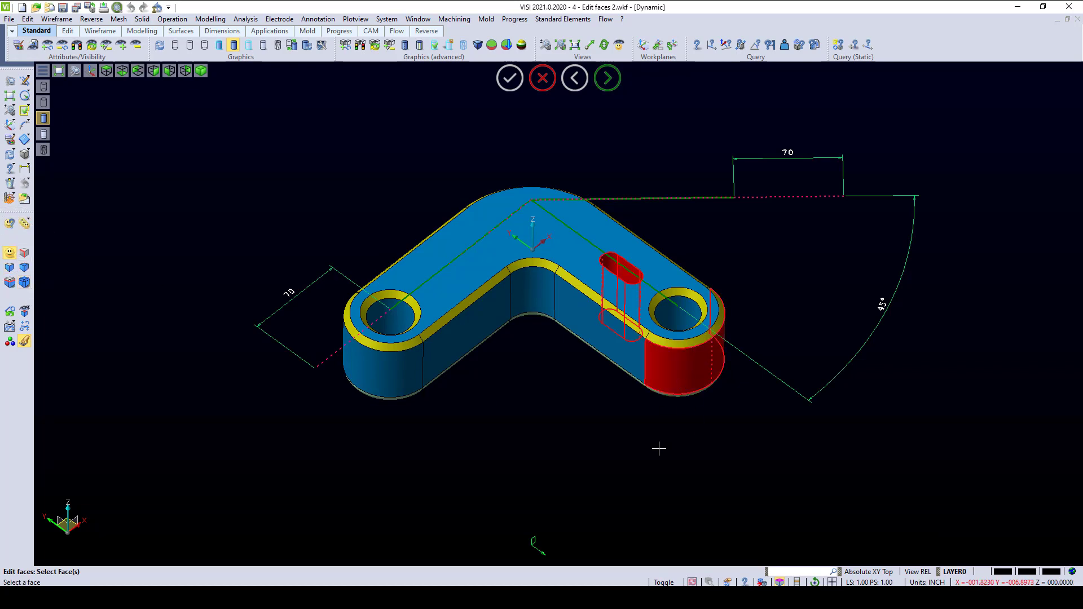
pyautogui.middleClick(618, 449)
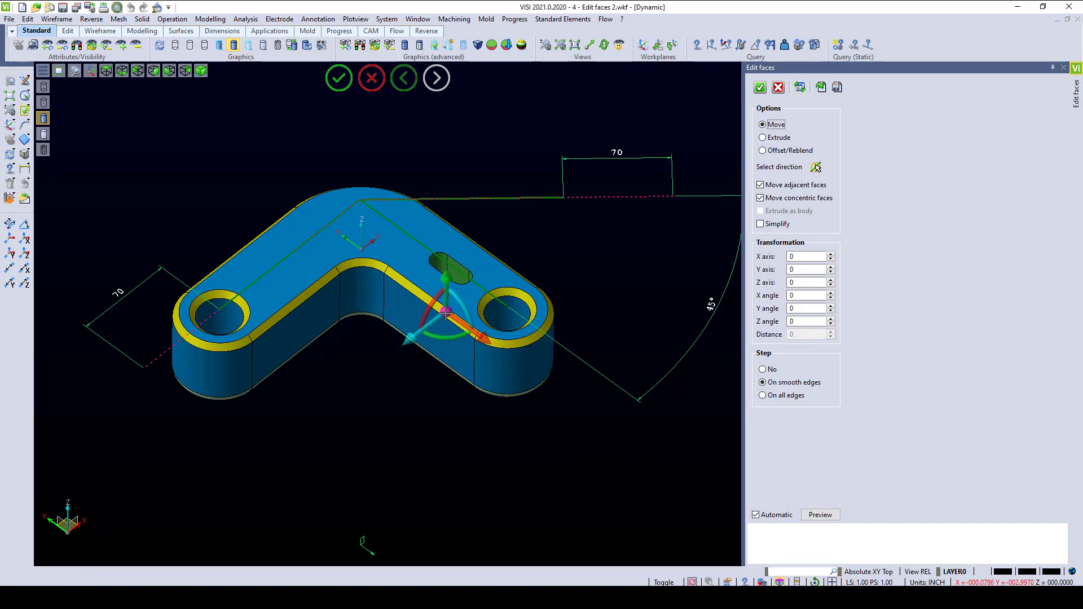
# Step: Place the manipulator origin where the two arm centrelines meet and rotate the selected faces by a Y angle of 45
pyautogui.moveTo(445, 310); pyautogui.dragTo(360, 200)
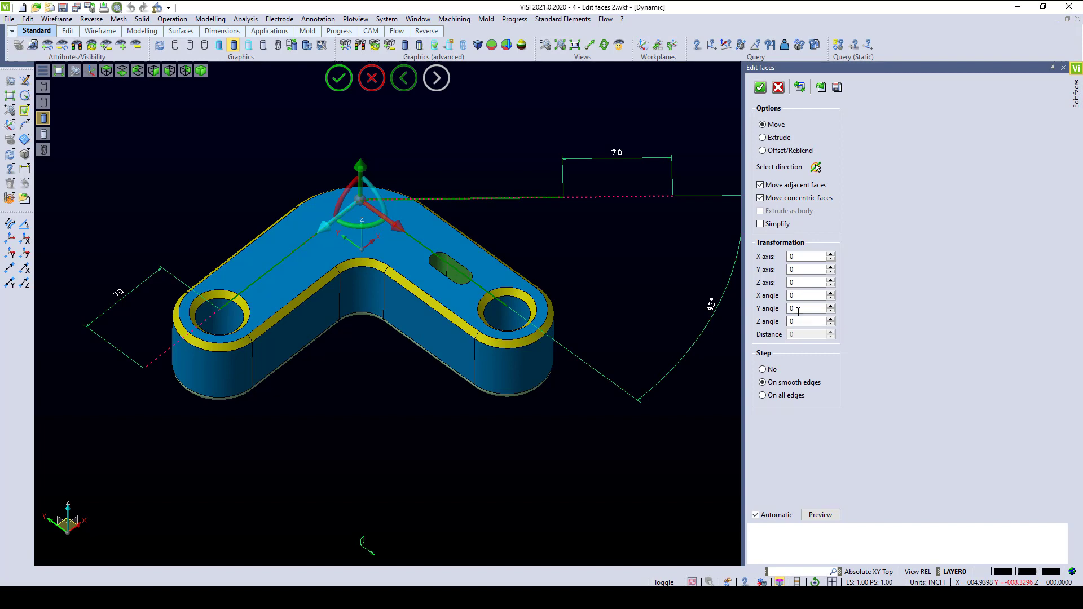
pyautogui.scroll(13, 797, 310)
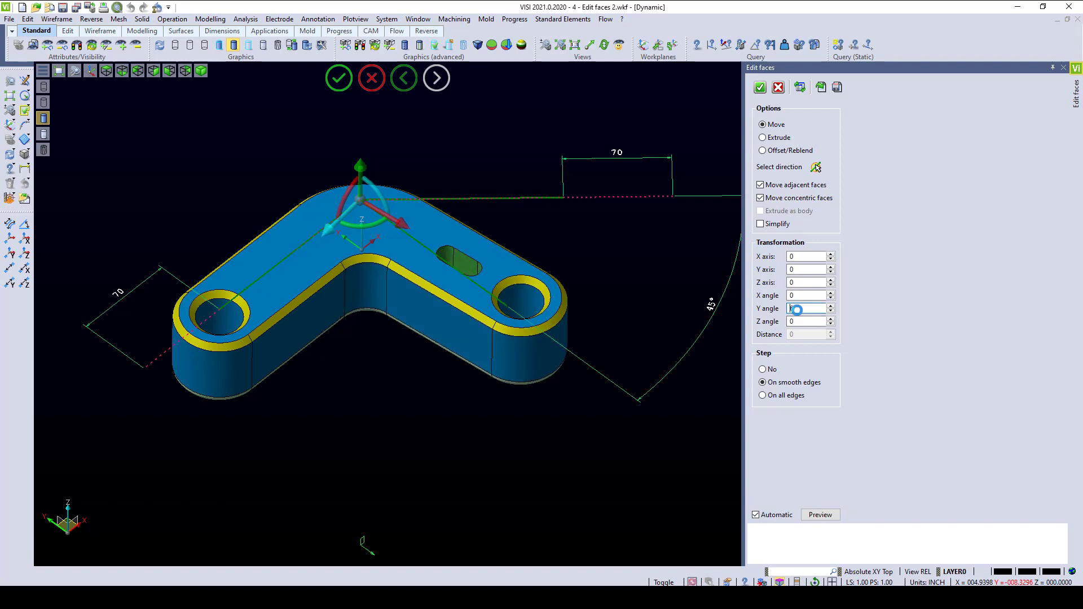
pyautogui.scroll(20, 796, 309)
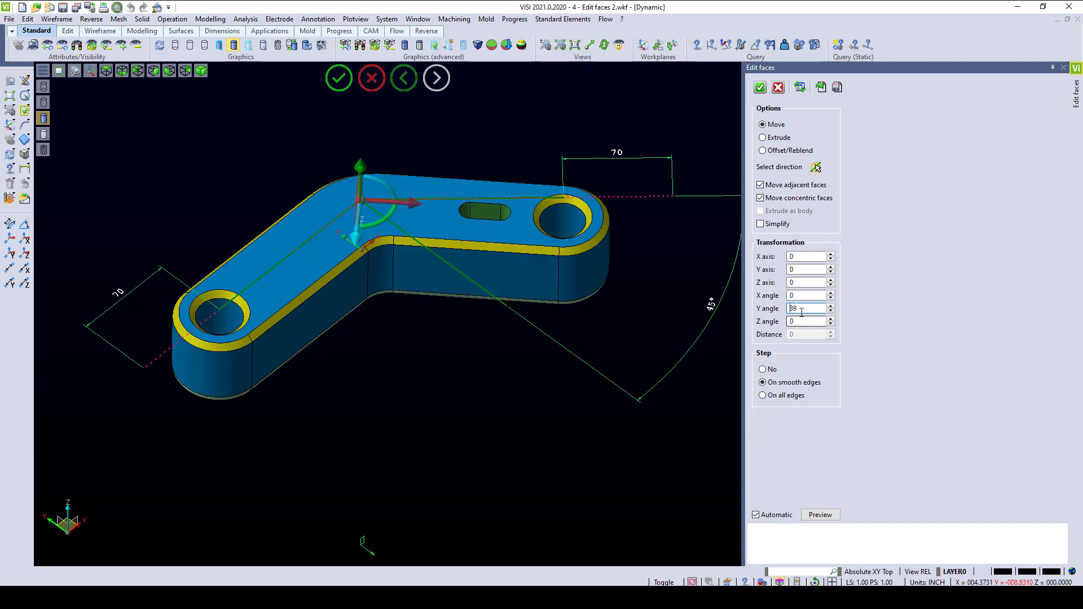
pyautogui.scroll(5, 802, 312)
pyautogui.scroll(1, 801, 312)
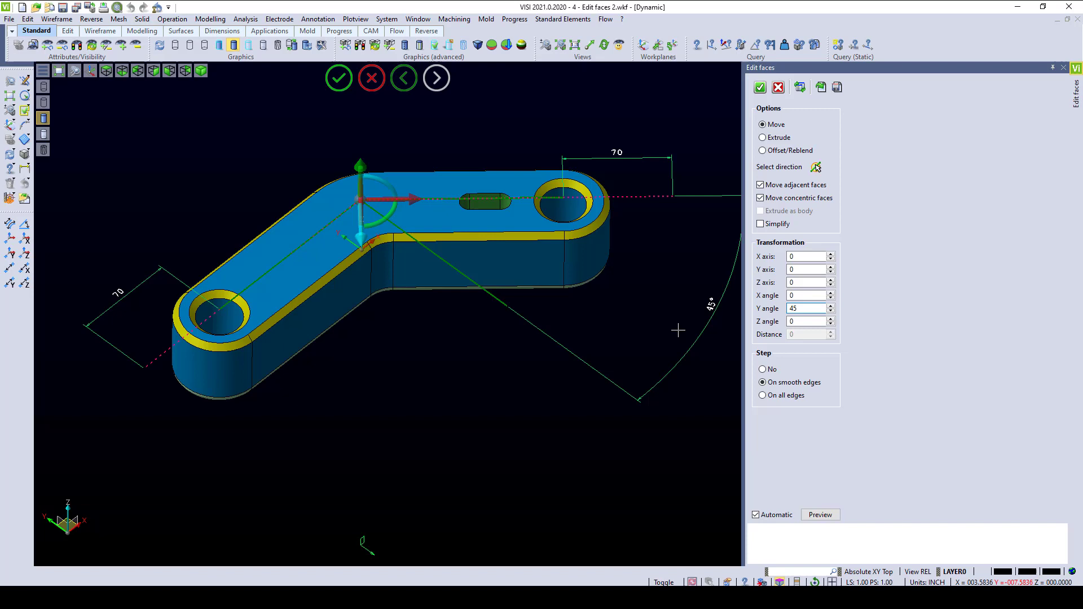
pyautogui.scroll(-1, 339, 343)
pyautogui.scroll(1, 694, 202)
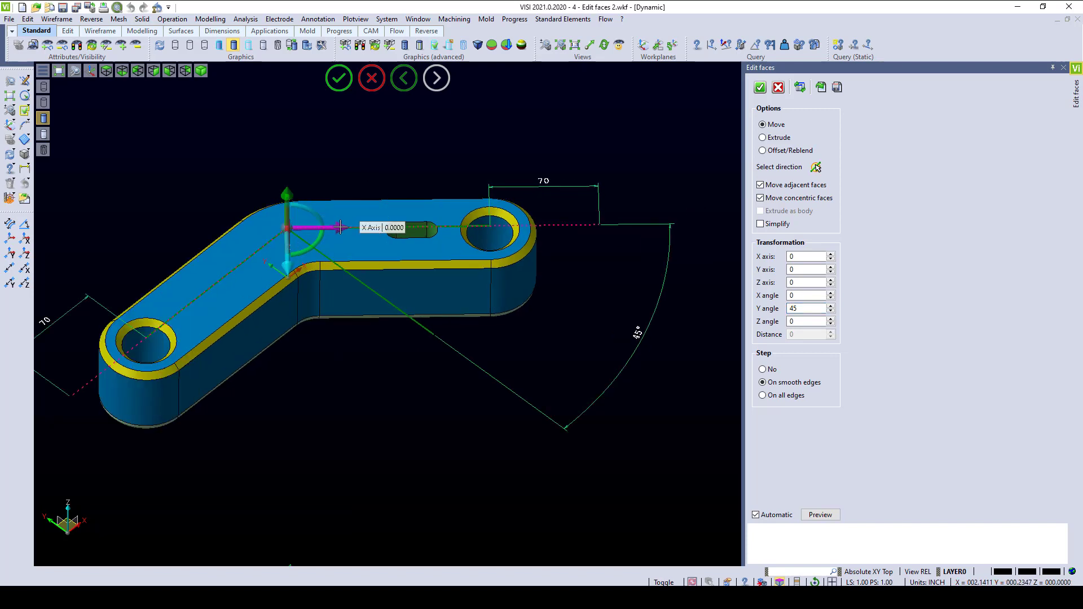
# Step: Move the selected slot and end faces 2.6875 along the X axis and apply the edit
pyautogui.moveTo(338, 225); pyautogui.dragTo(403, 227)
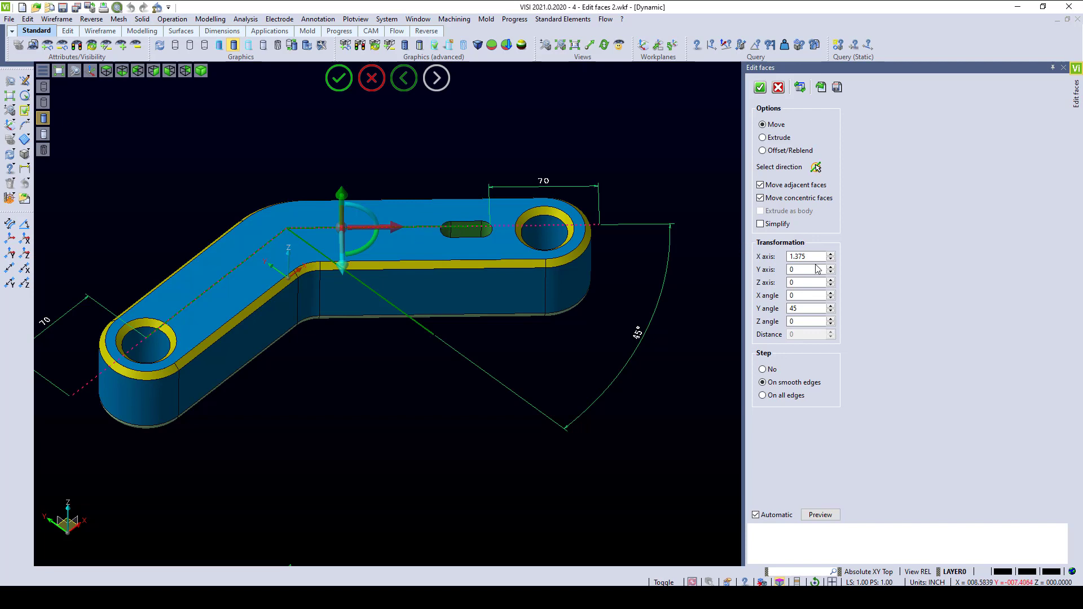
pyautogui.scroll(3, 815, 258)
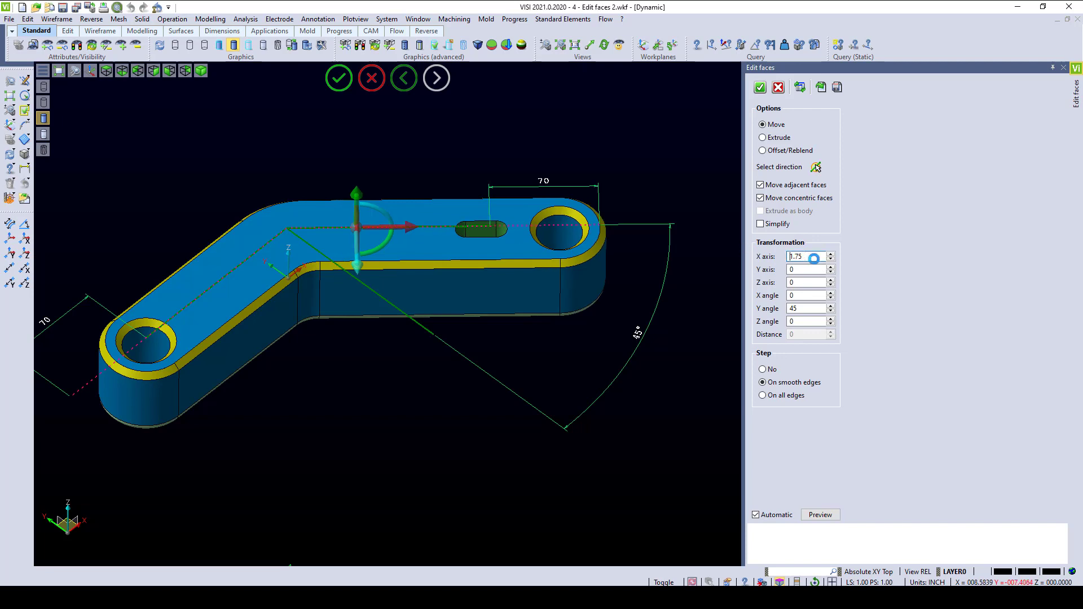
pyautogui.scroll(15, 813, 259)
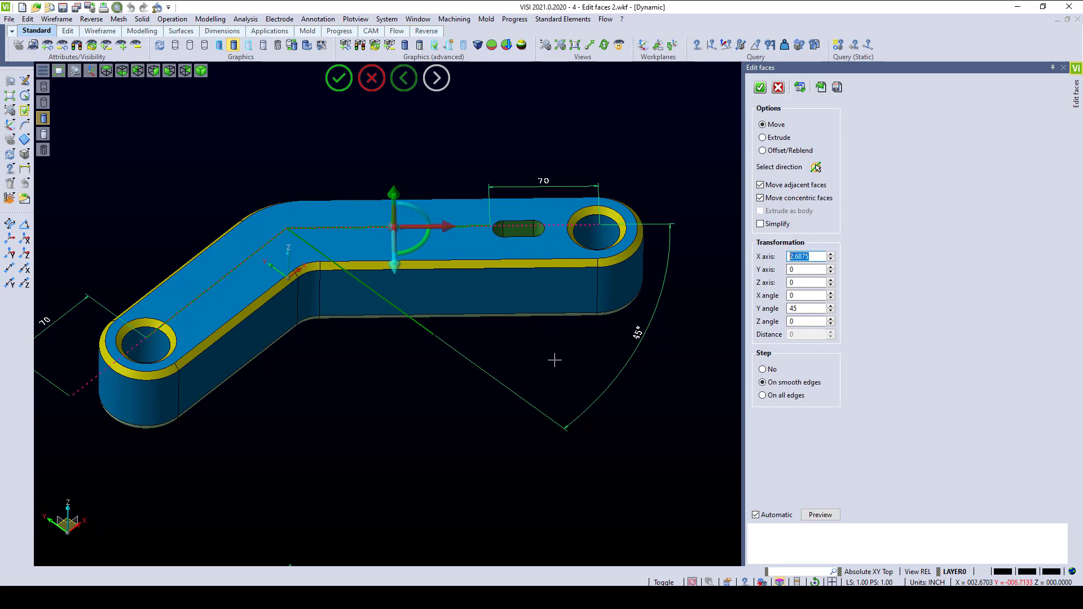
pyautogui.click(760, 88)
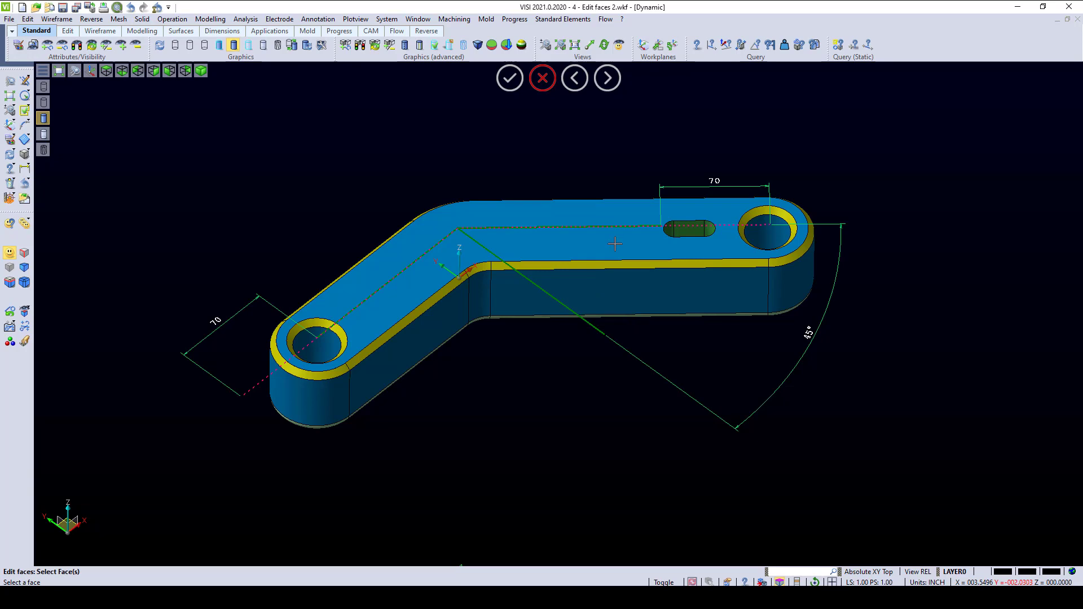
# Step: Move the top face of the blue arm about 0.75 upward along the Z axis
pyautogui.moveTo(615, 243); pyautogui.dragTo(669, 278, button='middle')
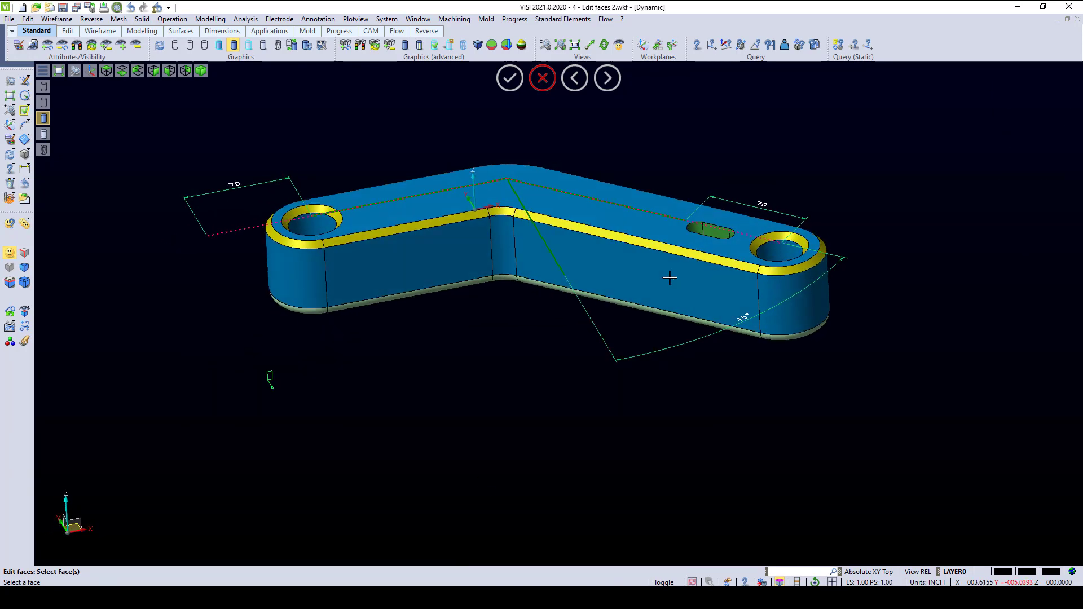
pyautogui.click(654, 230)
pyautogui.rightClick(655, 229)
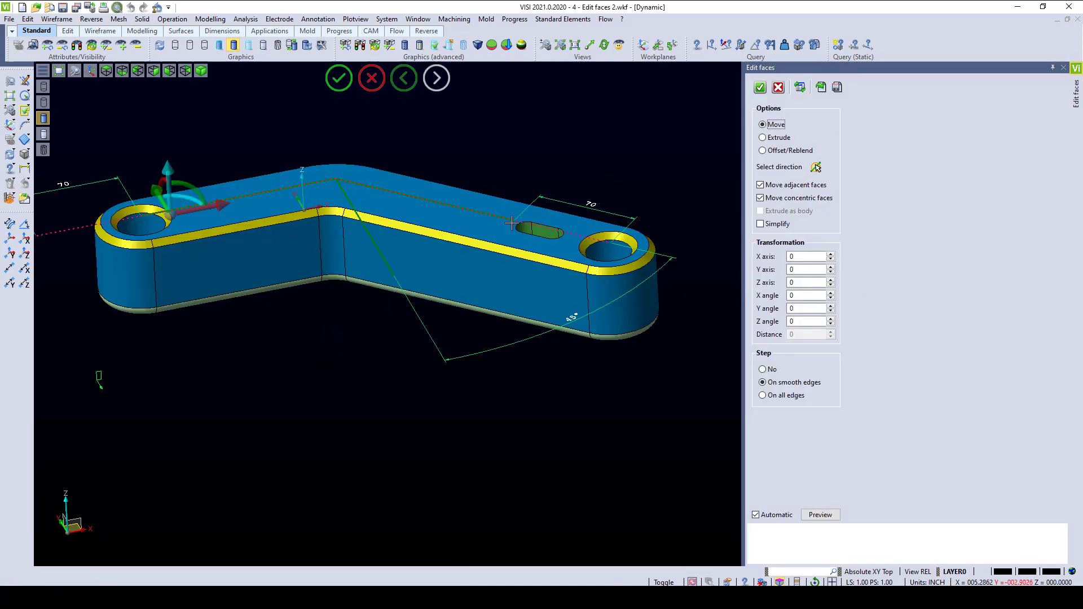
pyautogui.moveTo(167, 169); pyautogui.dragTo(172, 123)
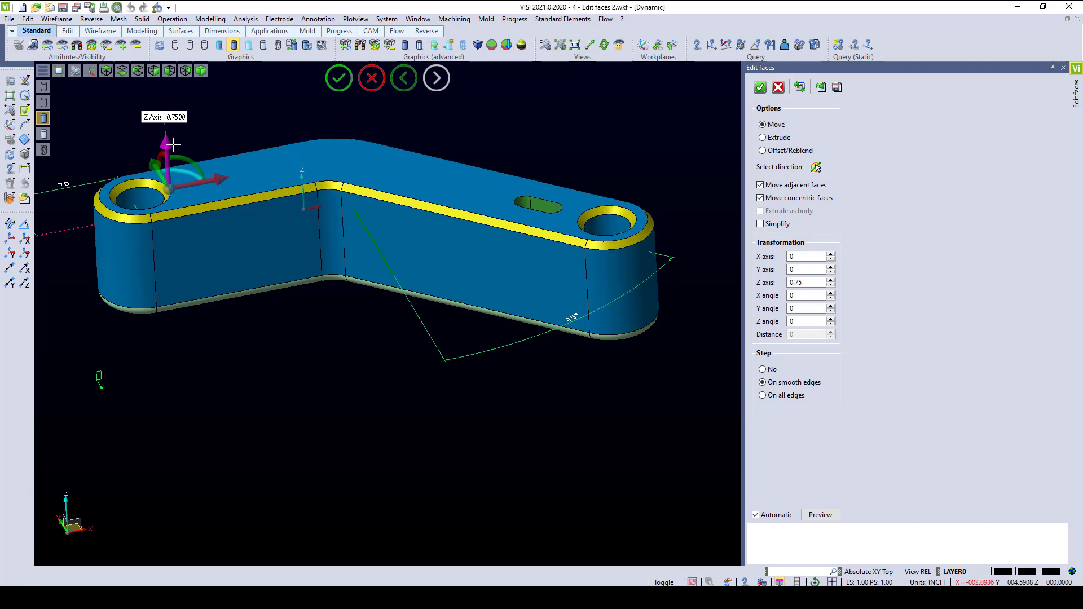
pyautogui.rightClick(308, 349)
# Step: Move the bottom face of the blue arm along Z to change the part's thickness
pyautogui.moveTo(330, 379); pyautogui.dragTo(344, 268, button='middle')
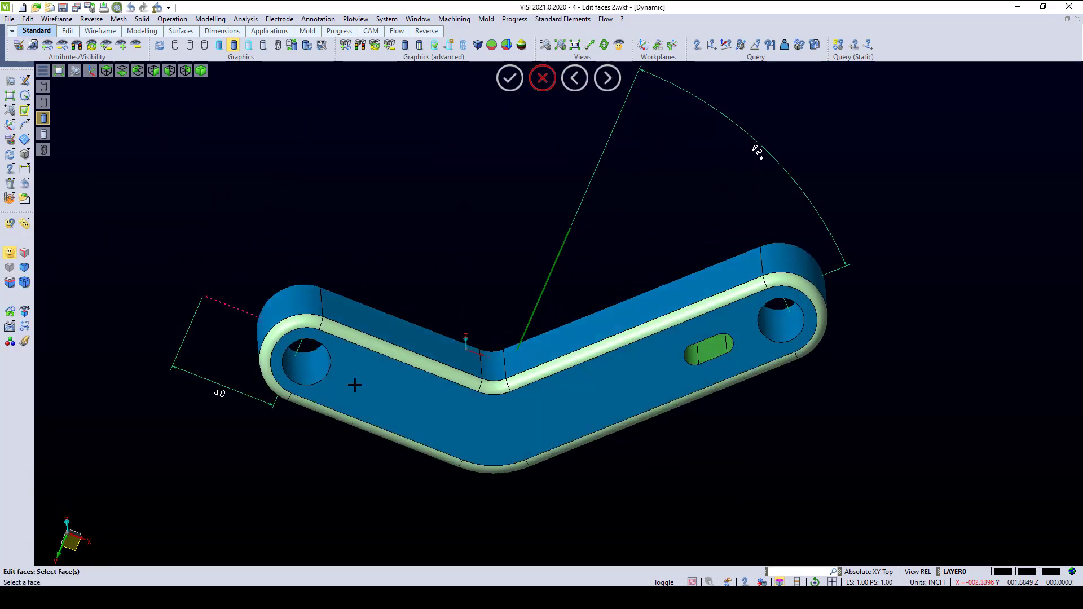
pyautogui.click(353, 384)
pyautogui.rightClick(384, 380)
pyautogui.moveTo(145, 408); pyautogui.dragTo(142, 227, button='middle')
pyautogui.moveTo(176, 432); pyautogui.dragTo(207, 404)
pyautogui.rightClick(207, 404)
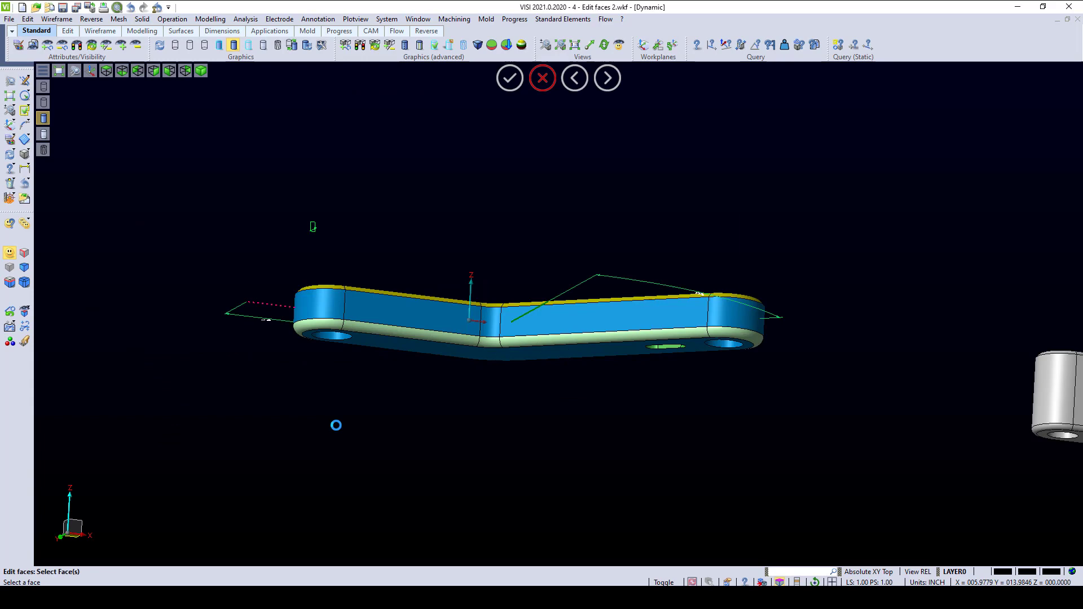
# Step: Move the inner side wall of the grey link's rectangular pocket by -0.1875 along the Z axis
pyautogui.scroll(-3, 321, 407)
pyautogui.moveTo(322, 407); pyautogui.dragTo(726, 406, button='middle')
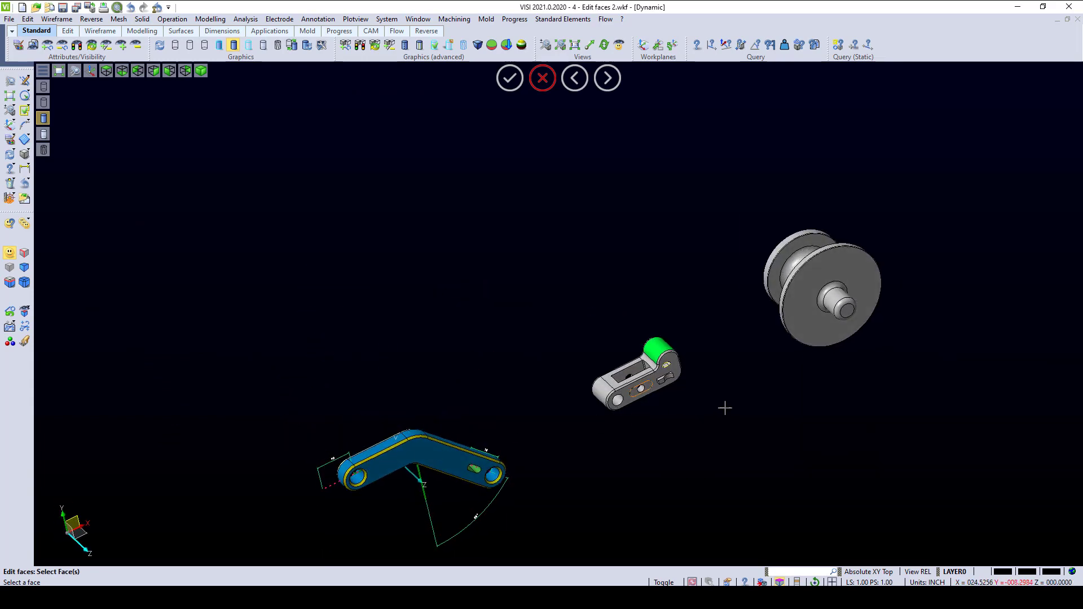
pyautogui.scroll(6, 725, 406)
pyautogui.moveTo(498, 314); pyautogui.dragTo(512, 345, button='middle')
pyautogui.scroll(4, 510, 347)
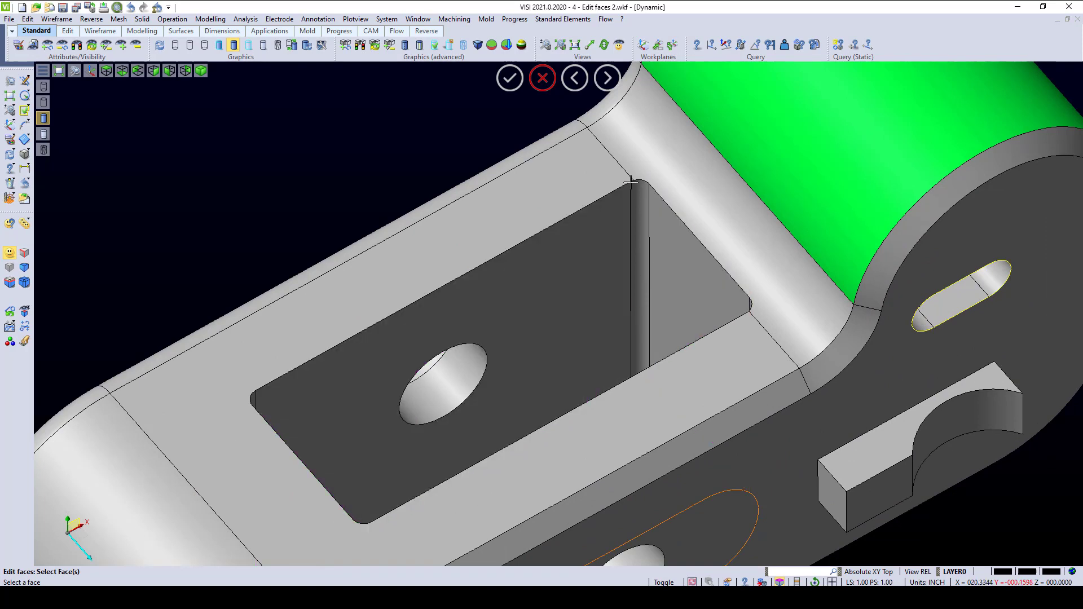
pyautogui.click(606, 235)
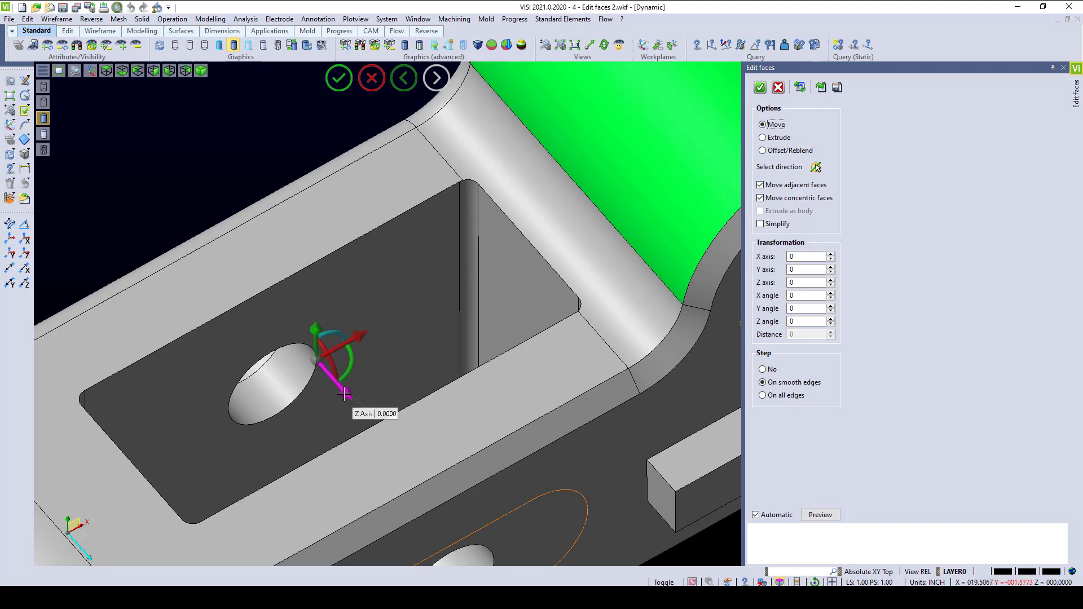
pyautogui.moveTo(344, 393); pyautogui.dragTo(328, 374)
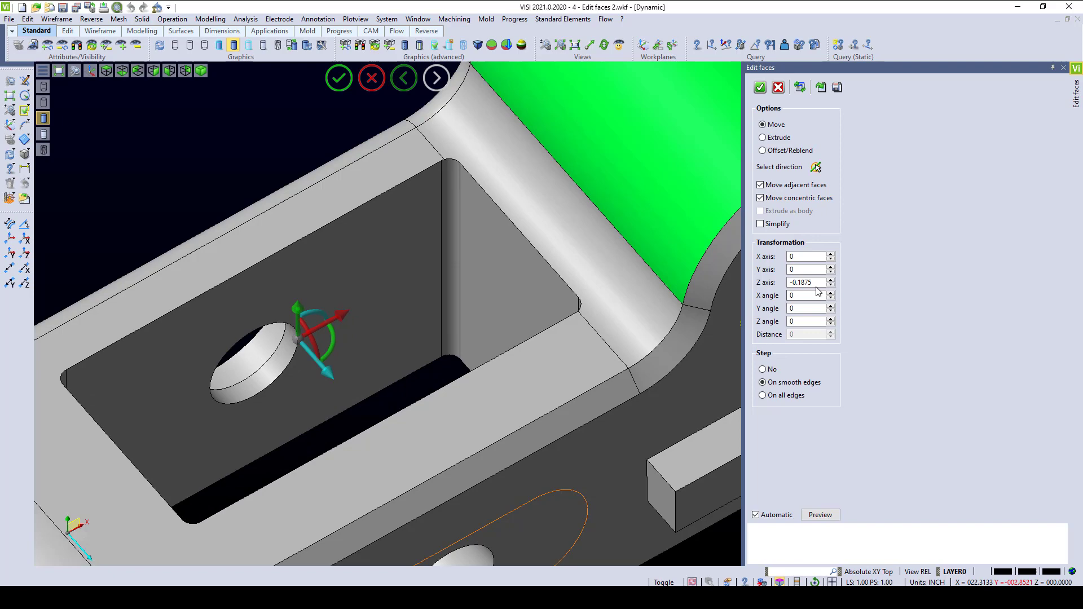
pyautogui.rightClick(486, 299)
# Step: Move the opposite inner side wall of the grey link's rectangular pocket by -0.125 along the Z axis
pyautogui.scroll(-3, 341, 217)
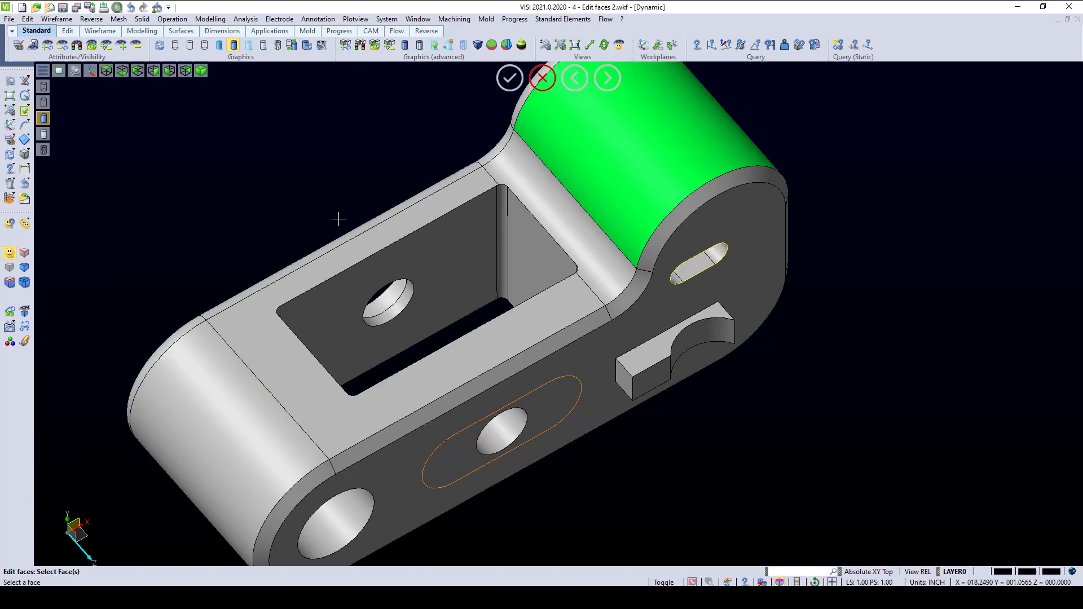
pyautogui.moveTo(341, 218); pyautogui.dragTo(492, 162, button='middle')
pyautogui.scroll(3, 496, 161)
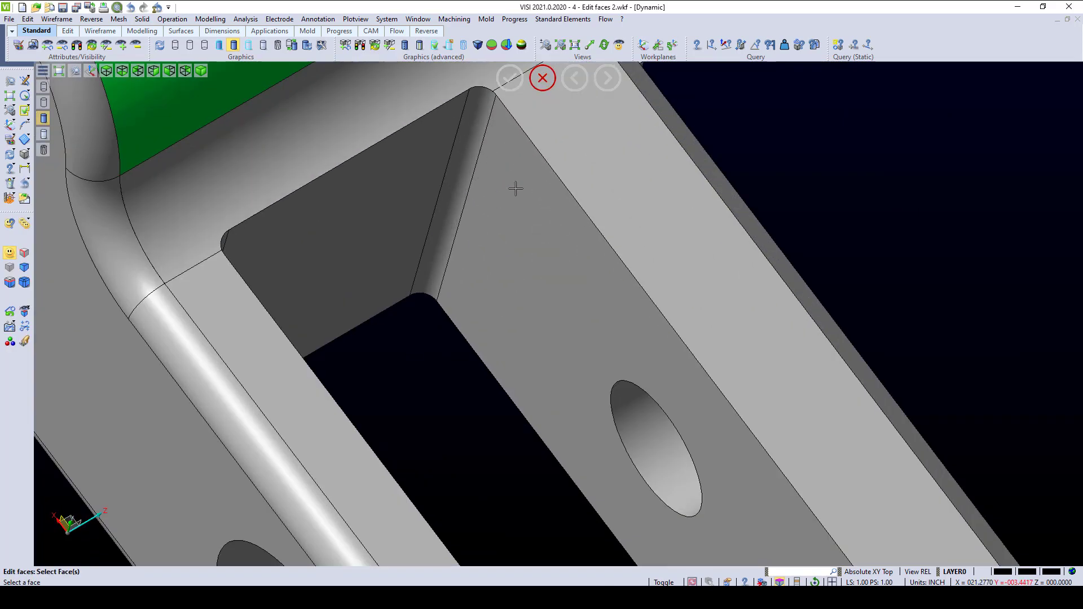
pyautogui.click(516, 188)
pyautogui.press('Return')
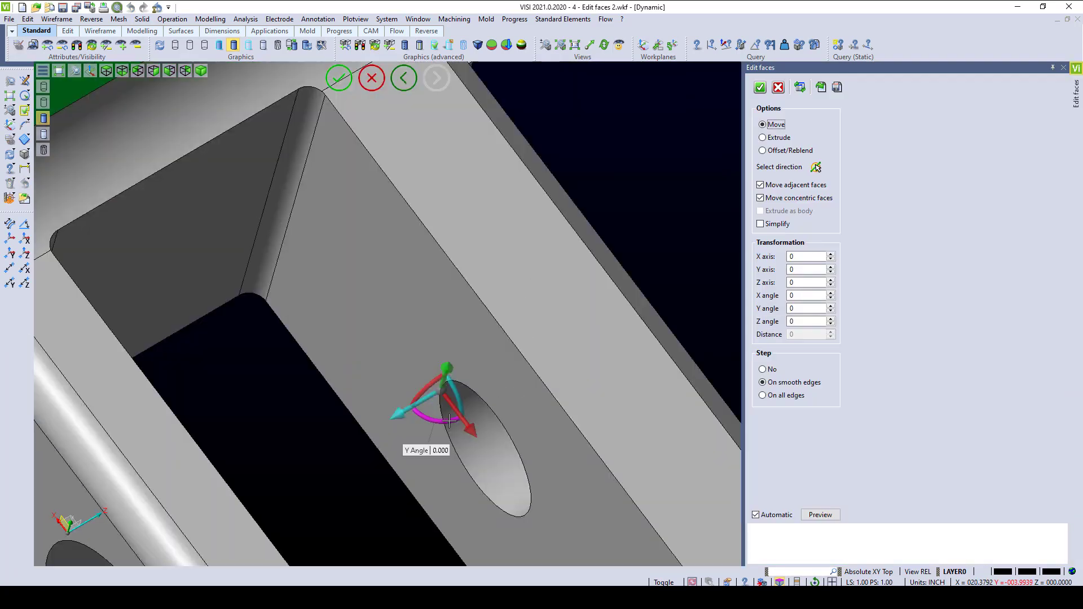
pyautogui.moveTo(399, 414); pyautogui.dragTo(426, 409)
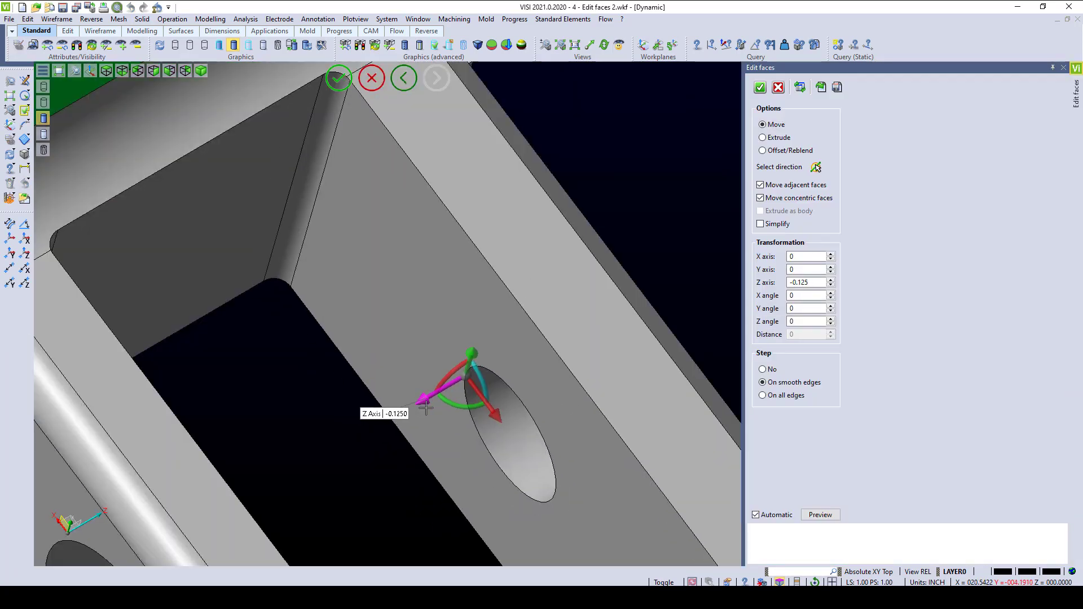
pyautogui.rightClick(312, 418)
pyautogui.scroll(-5, 423, 396)
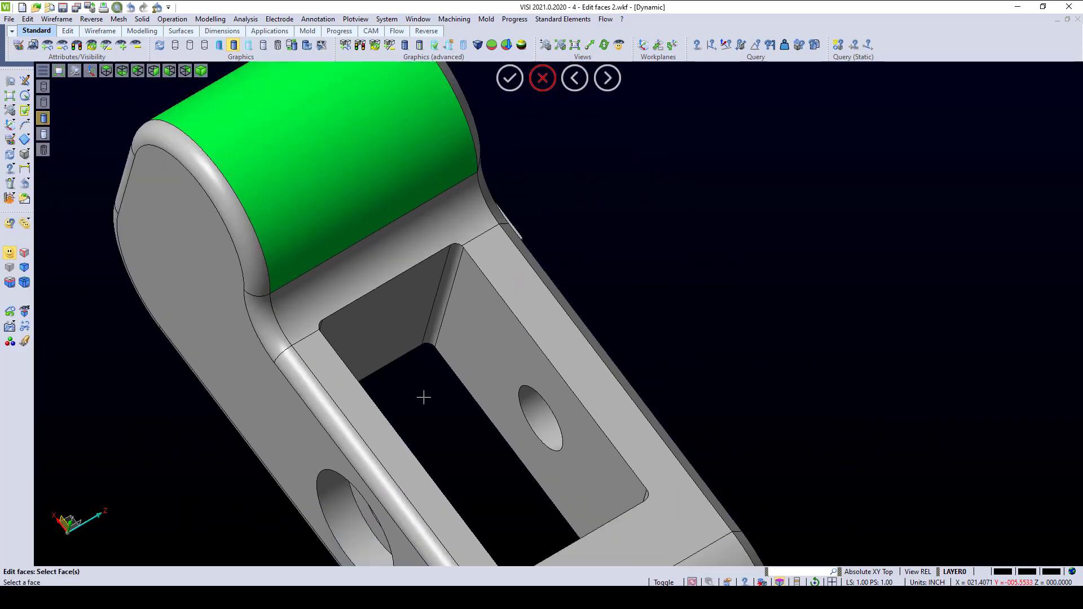
# Step: Raise the slot-shaped face around the link's middle hole by 0.25 along the Z axis to form a boss
pyautogui.moveTo(460, 347); pyautogui.dragTo(314, 248, button='middle')
pyautogui.scroll(2, 426, 280)
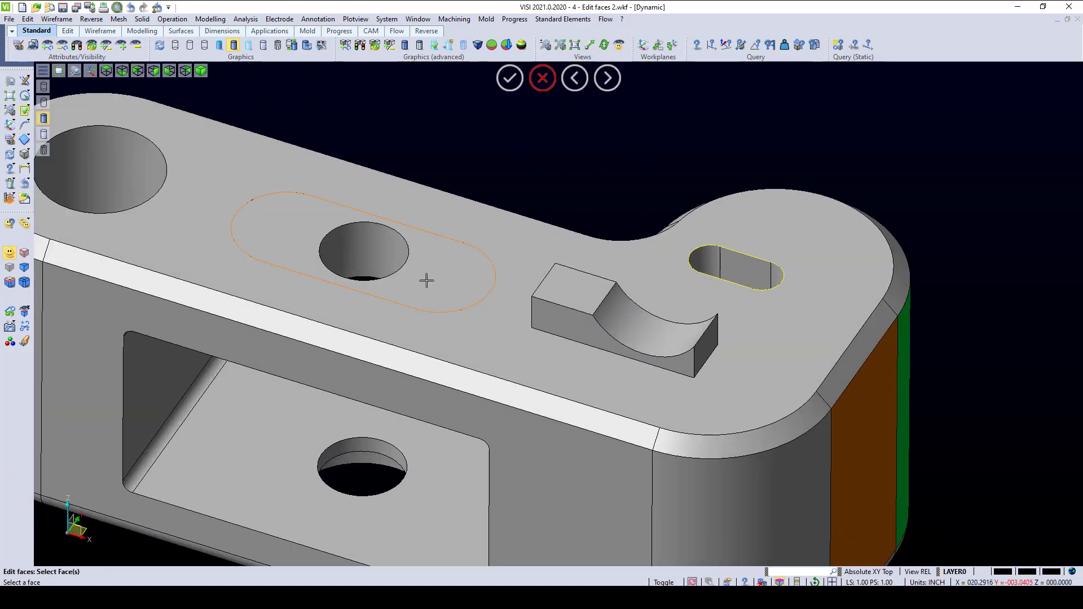
pyautogui.click(476, 278)
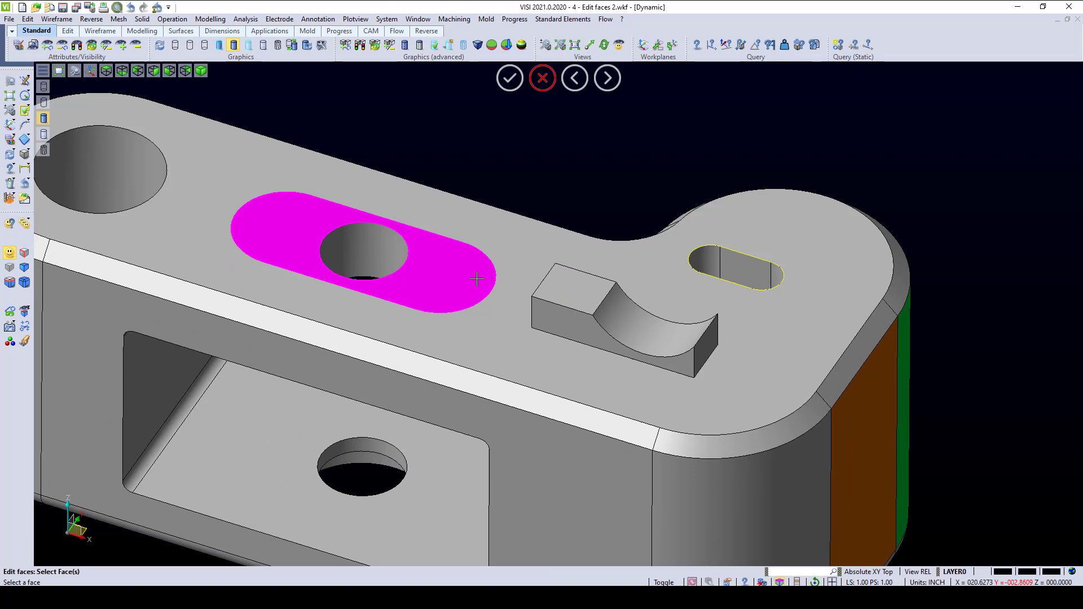
pyautogui.rightClick(477, 278)
pyautogui.moveTo(237, 217); pyautogui.dragTo(237, 192)
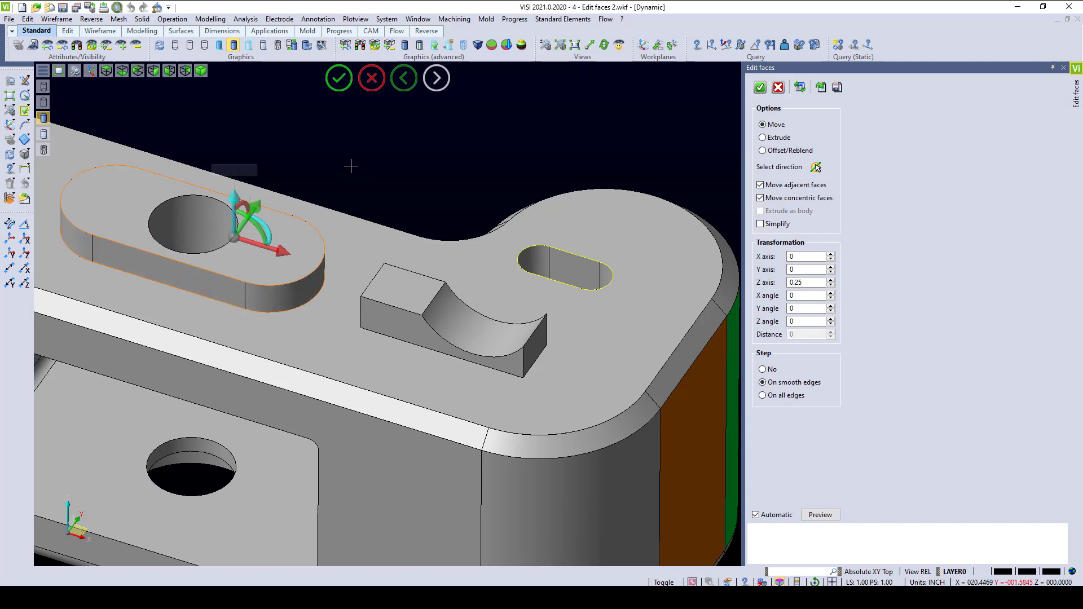
pyautogui.rightClick(358, 183)
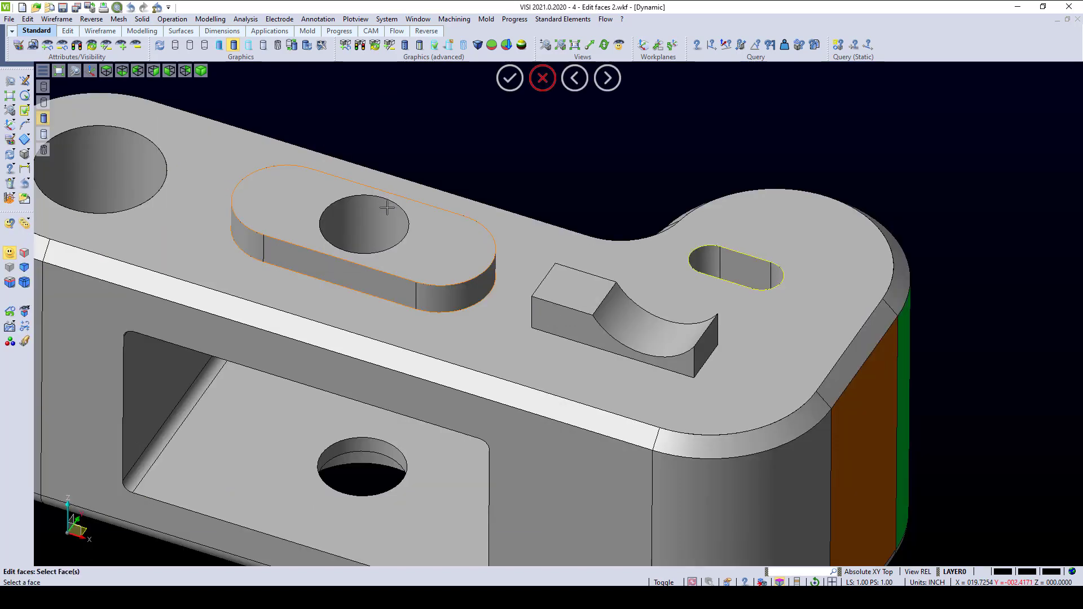
# Step: Move the thin end face of the curved cradle block outward along the Z axis to lengthen the block
pyautogui.scroll(3, 811, 362)
pyautogui.click(636, 346)
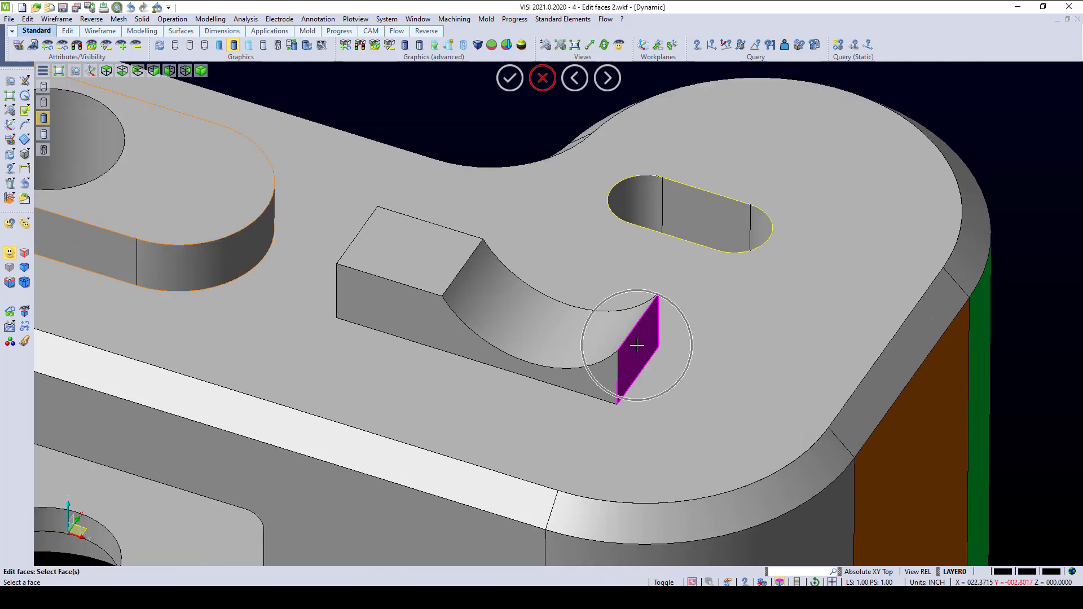
pyautogui.middleClick(636, 346)
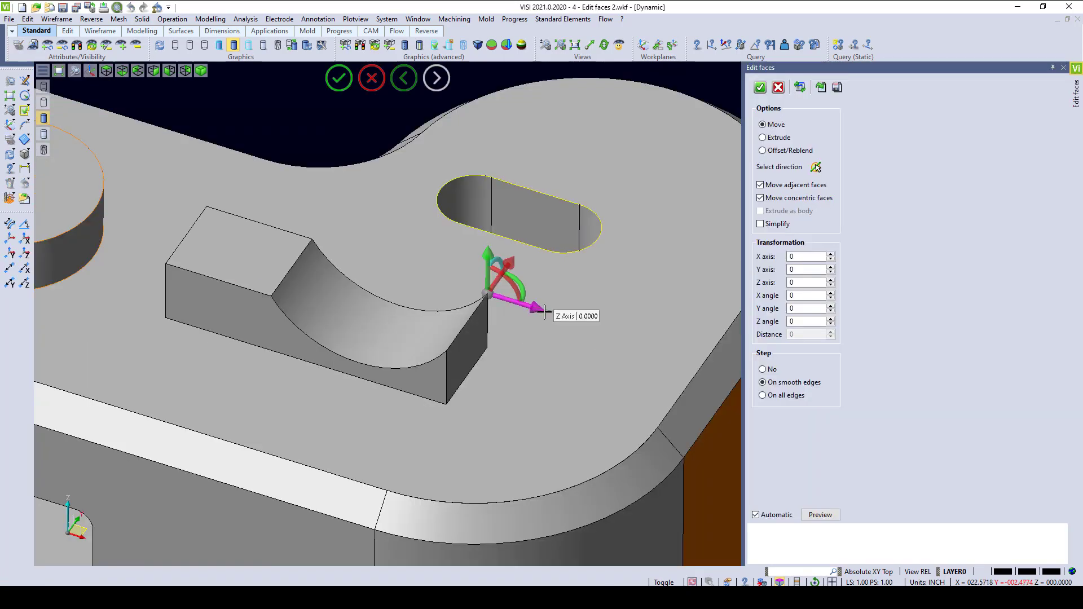
pyautogui.moveTo(544, 311); pyautogui.dragTo(548, 314)
pyautogui.moveTo(553, 367); pyautogui.dragTo(532, 289, button='middle')
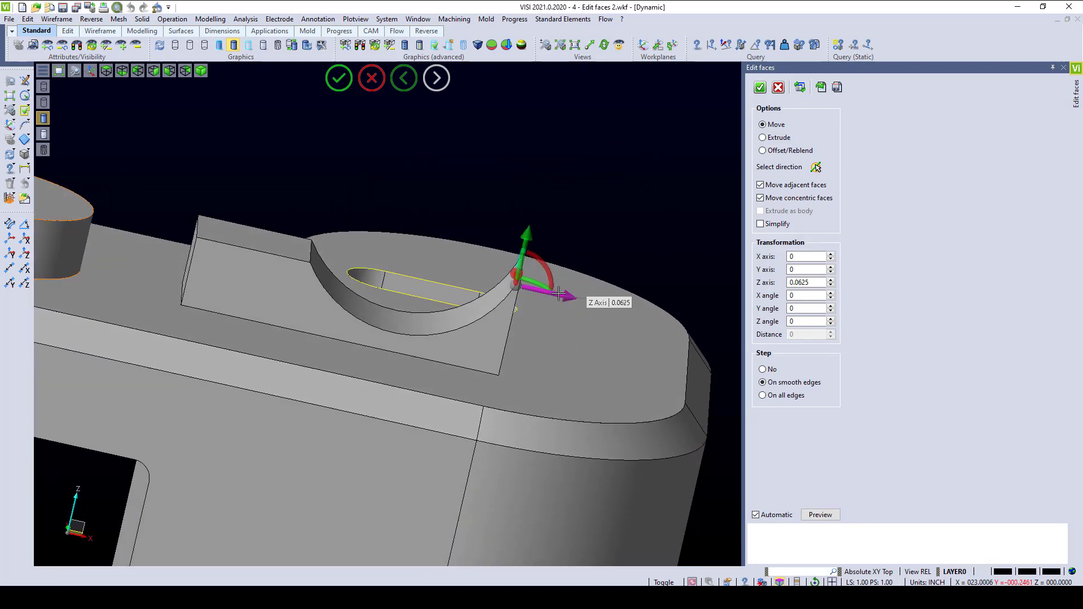
pyautogui.moveTo(563, 295); pyautogui.dragTo(628, 316)
pyautogui.rightClick(599, 223)
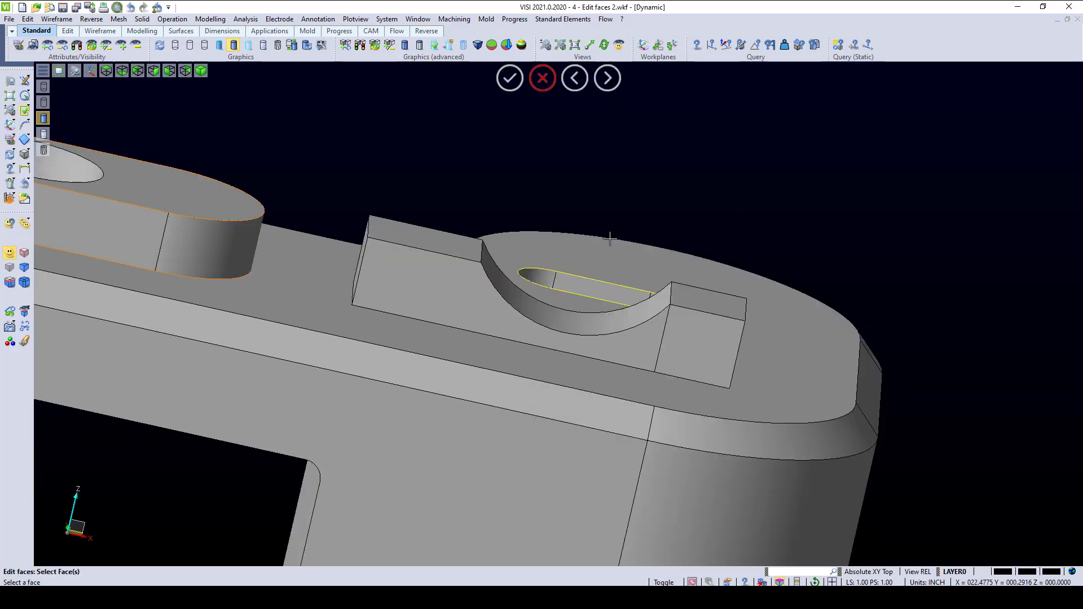
# Step: Move the top face of the cradle block's extended end upward and sideways to form a tall slanted arm
pyautogui.moveTo(755, 261); pyautogui.dragTo(744, 282, button='middle')
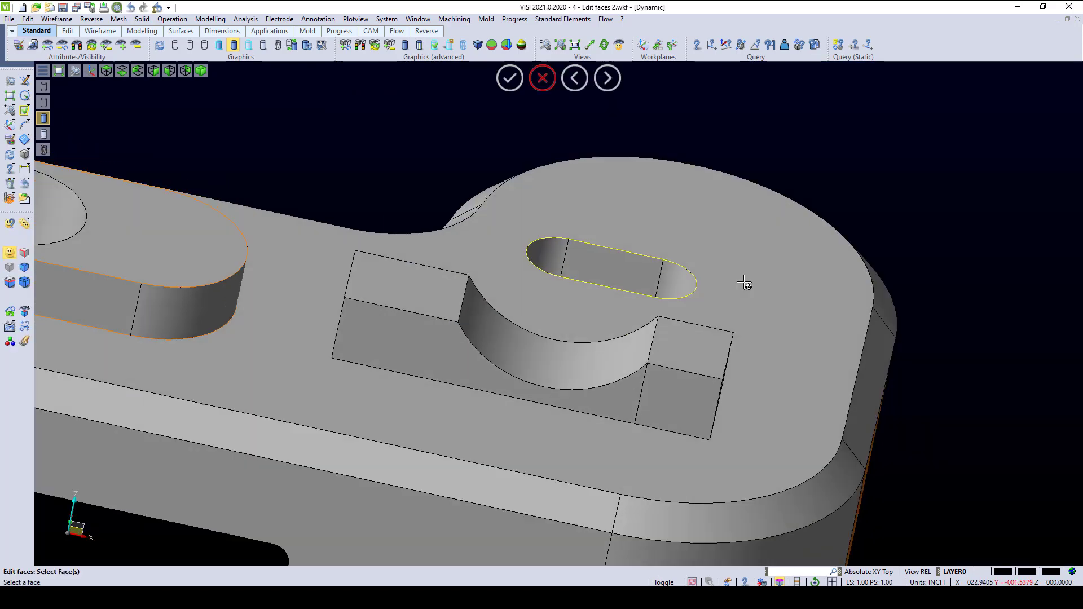
pyautogui.click(684, 355)
pyautogui.moveTo(571, 287); pyautogui.dragTo(630, 110)
pyautogui.scroll(-3, 502, 382)
pyautogui.moveTo(480, 381); pyautogui.dragTo(515, 359, button='middle')
pyautogui.moveTo(514, 210); pyautogui.dragTo(517, 152)
pyautogui.moveTo(568, 211); pyautogui.dragTo(638, 228)
pyautogui.rightClick(460, 189)
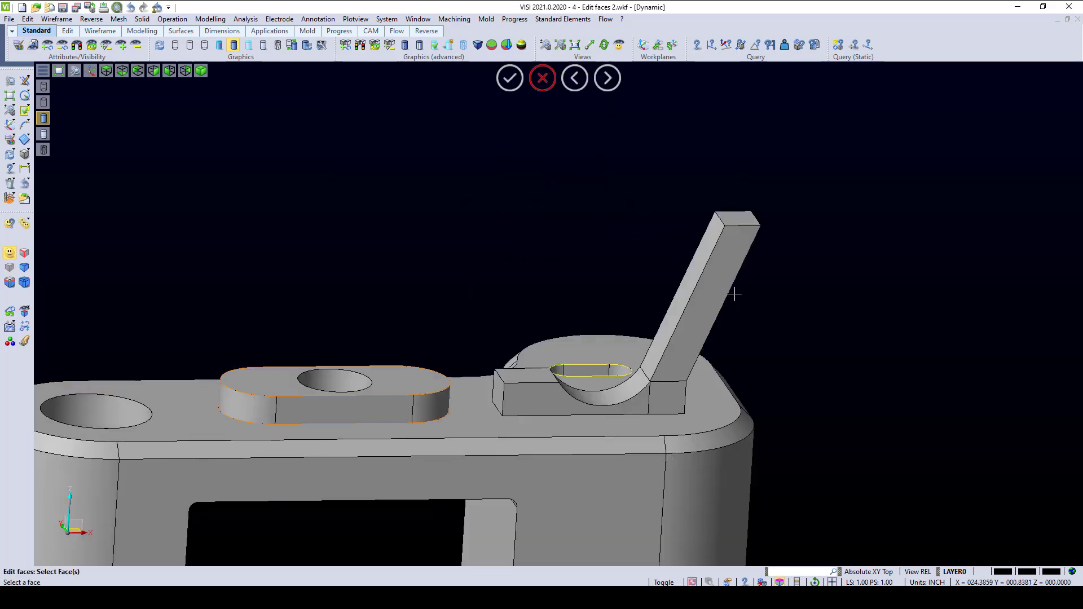
# Step: Move the link's orange end face 1.8125 along the Z axis with Simplify enabled and apply the edit
pyautogui.moveTo(734, 294); pyautogui.dragTo(723, 330, button='middle')
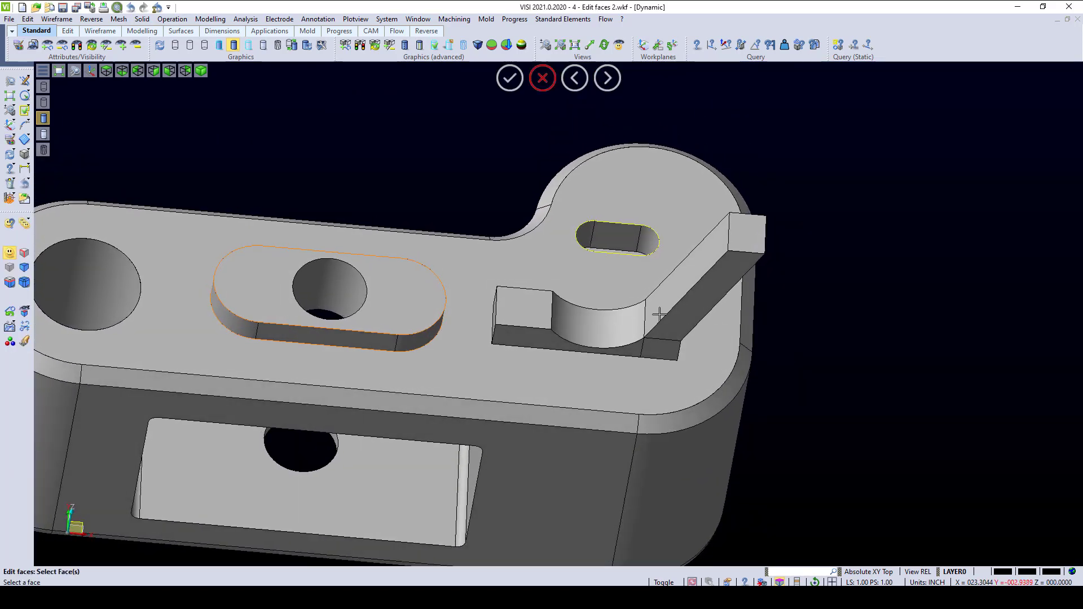
pyautogui.scroll(-5, 537, 273)
pyautogui.moveTo(631, 254); pyautogui.dragTo(598, 322, button='middle')
pyautogui.scroll(4, 655, 257)
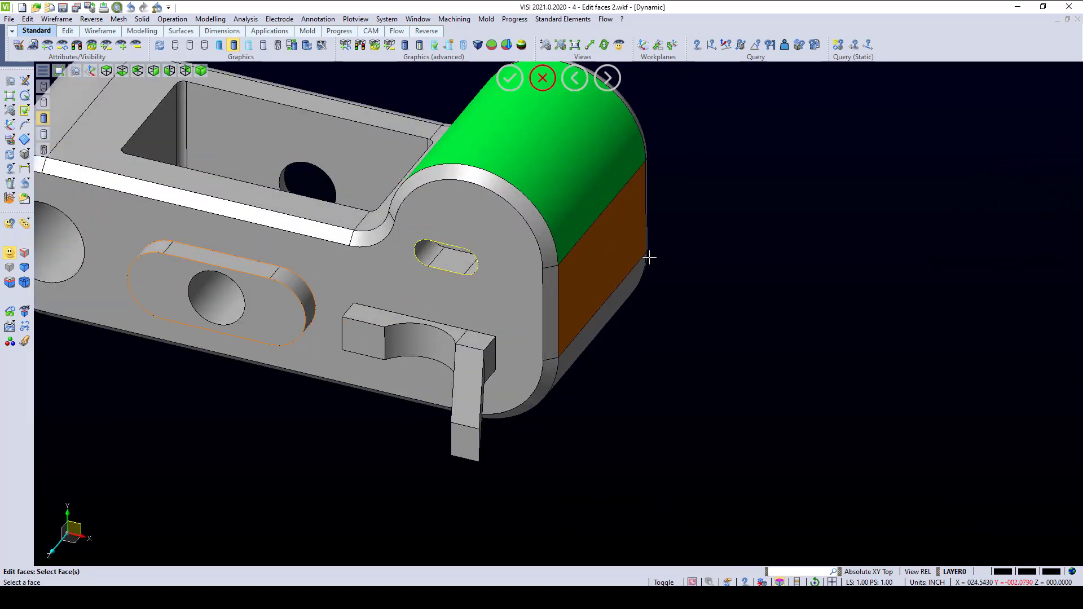
pyautogui.click(596, 260)
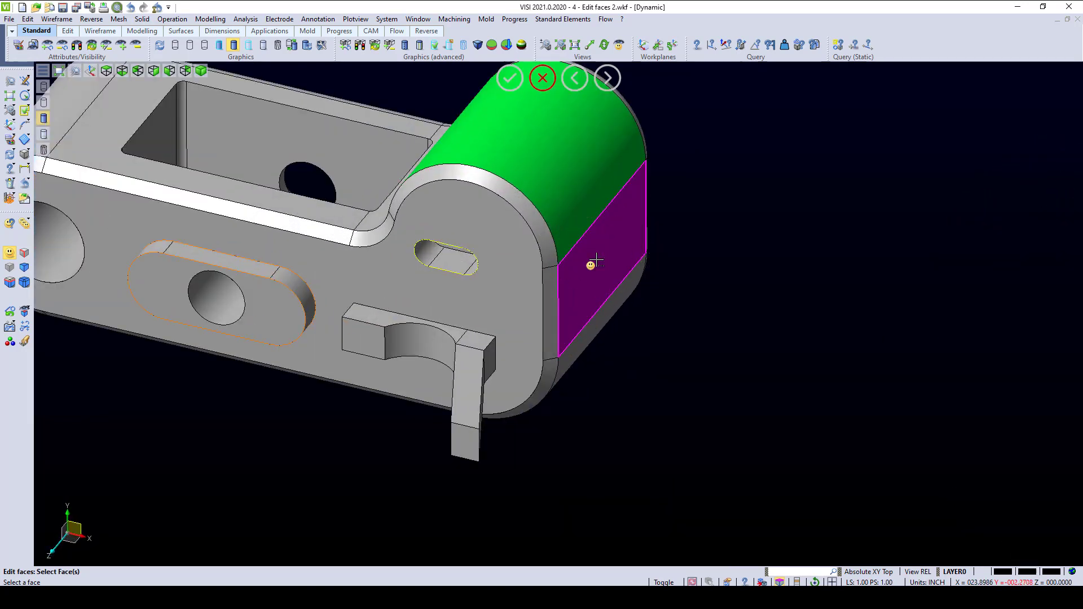
pyautogui.rightClick(595, 260)
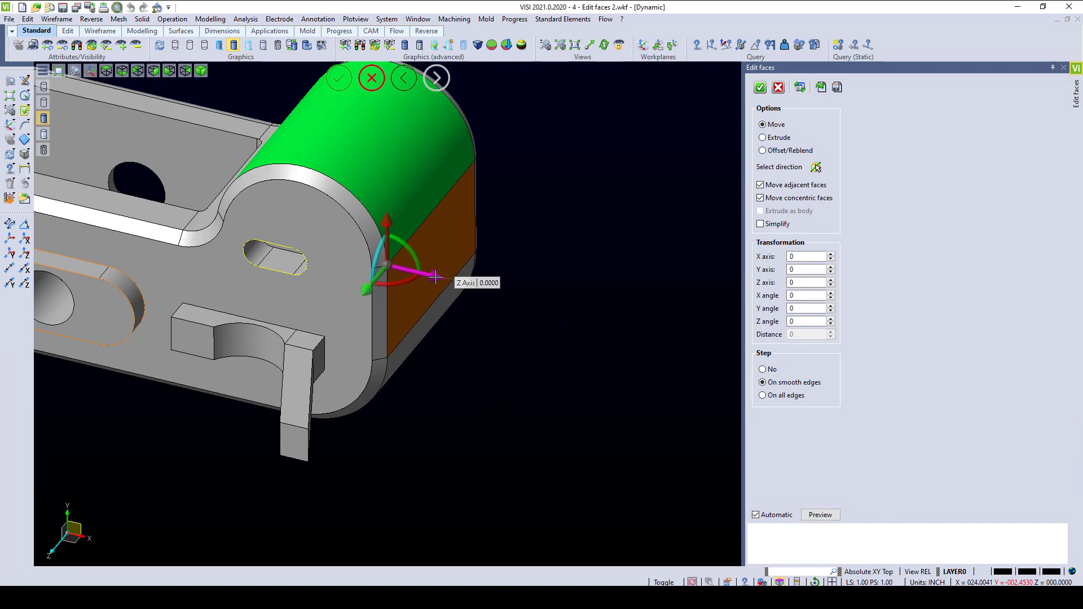
pyautogui.moveTo(436, 277); pyautogui.dragTo(554, 321)
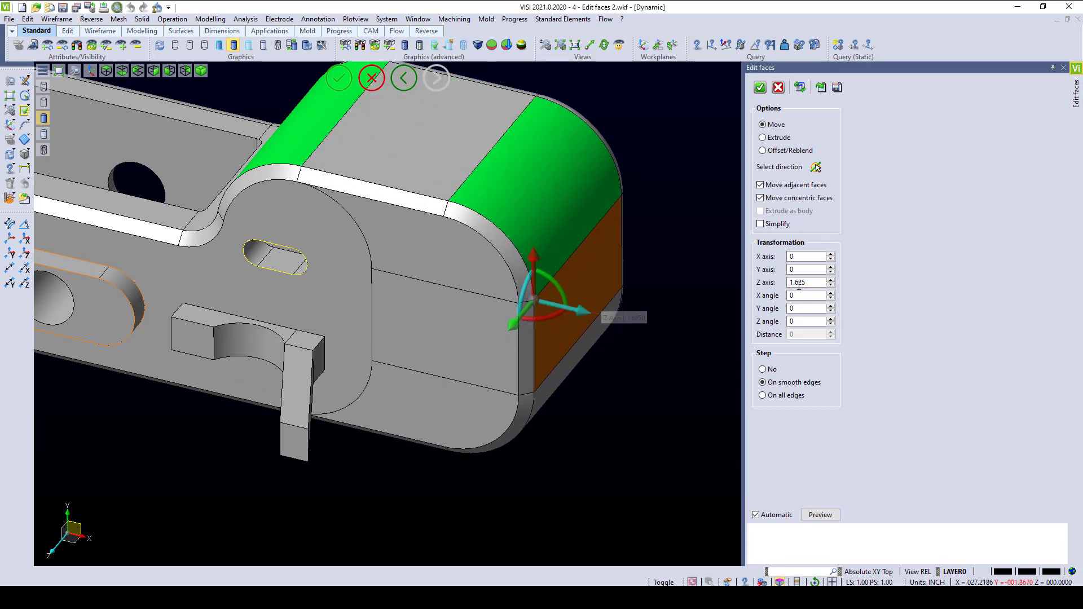
pyautogui.click(762, 225)
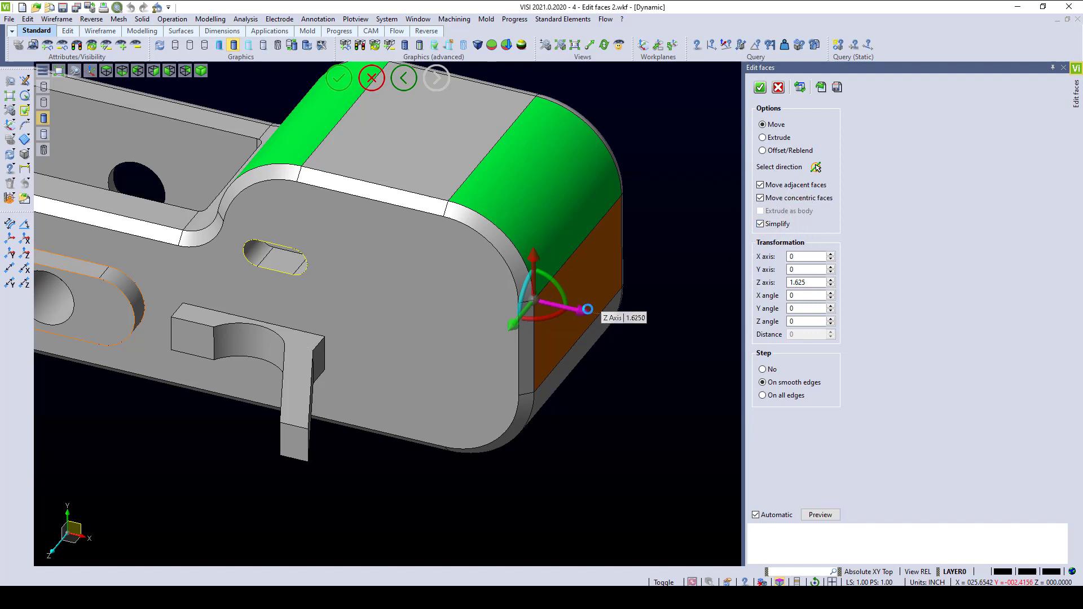
pyautogui.moveTo(586, 311); pyautogui.dragTo(609, 309)
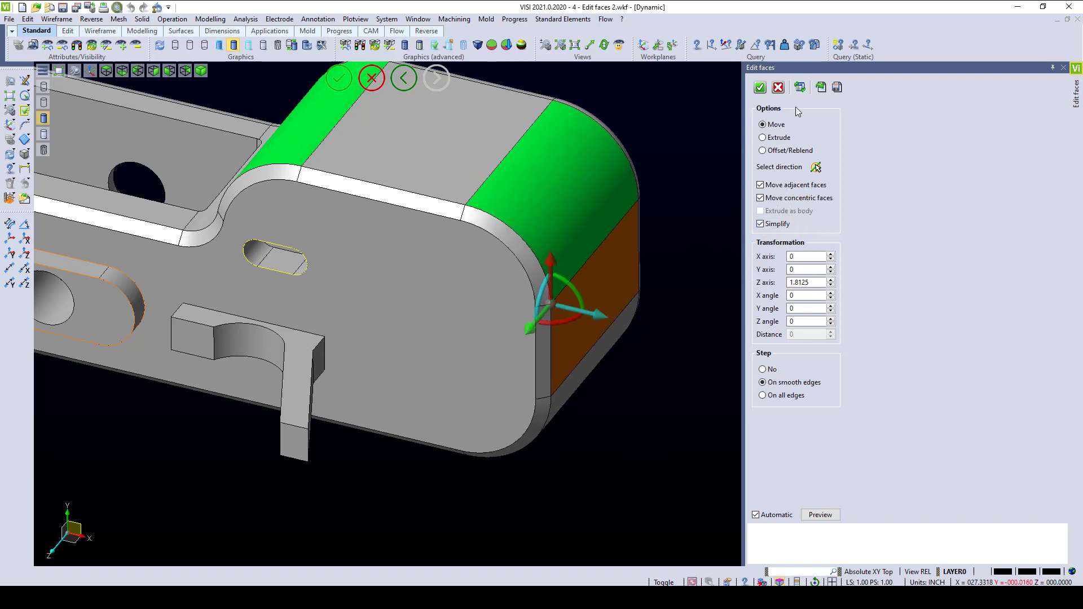
pyautogui.click(760, 87)
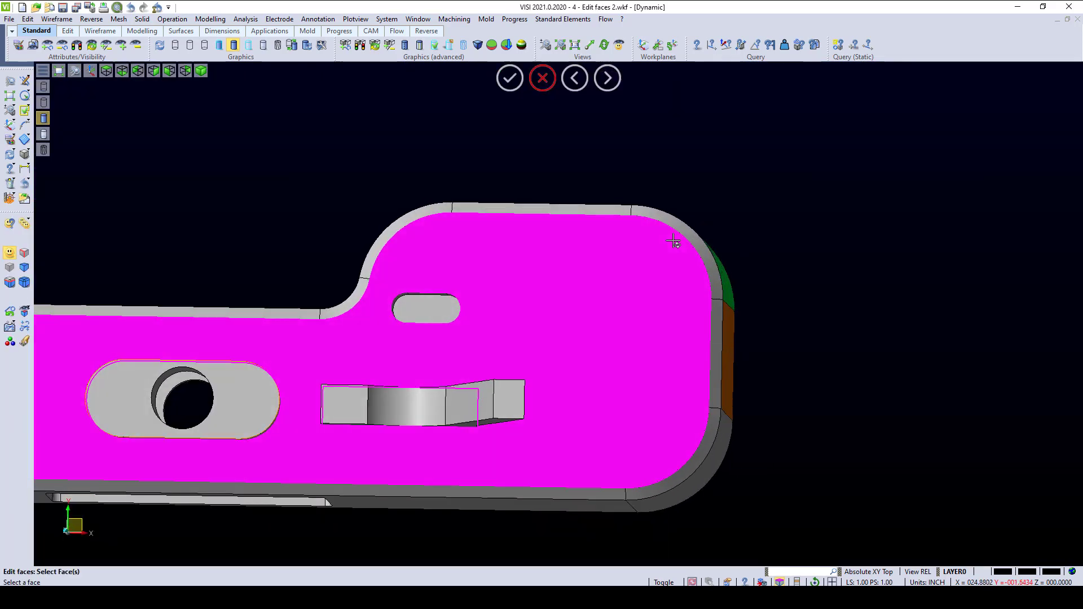
# Step: Move the floor face of the small slot by -6.5625 along the Z axis, apply it and close Edit faces
pyautogui.scroll(3, 430, 301)
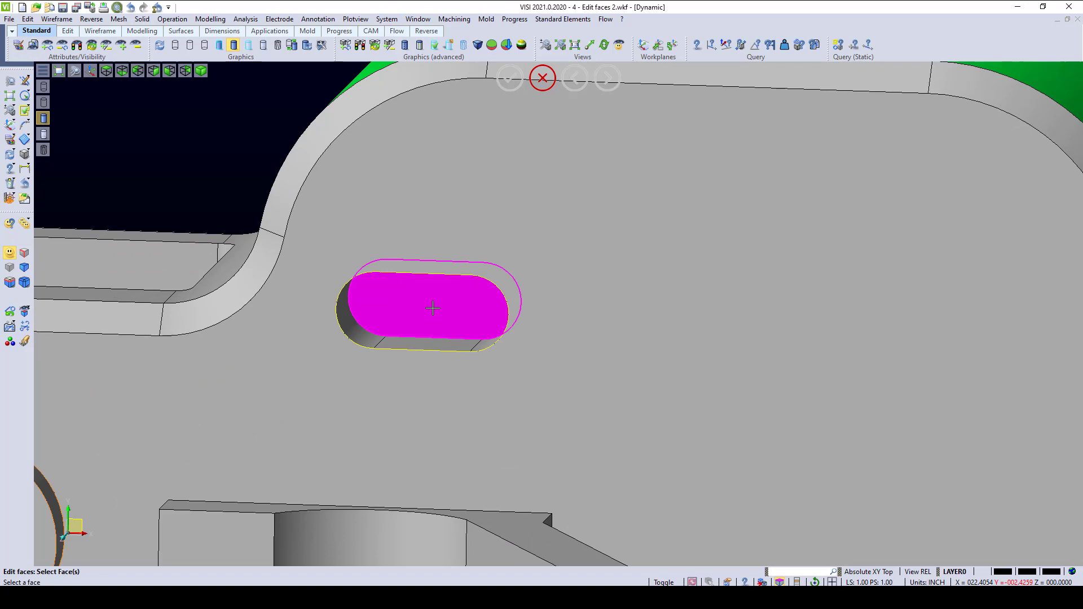
pyautogui.click(427, 313)
pyautogui.moveTo(479, 305); pyautogui.dragTo(469, 323, button='middle')
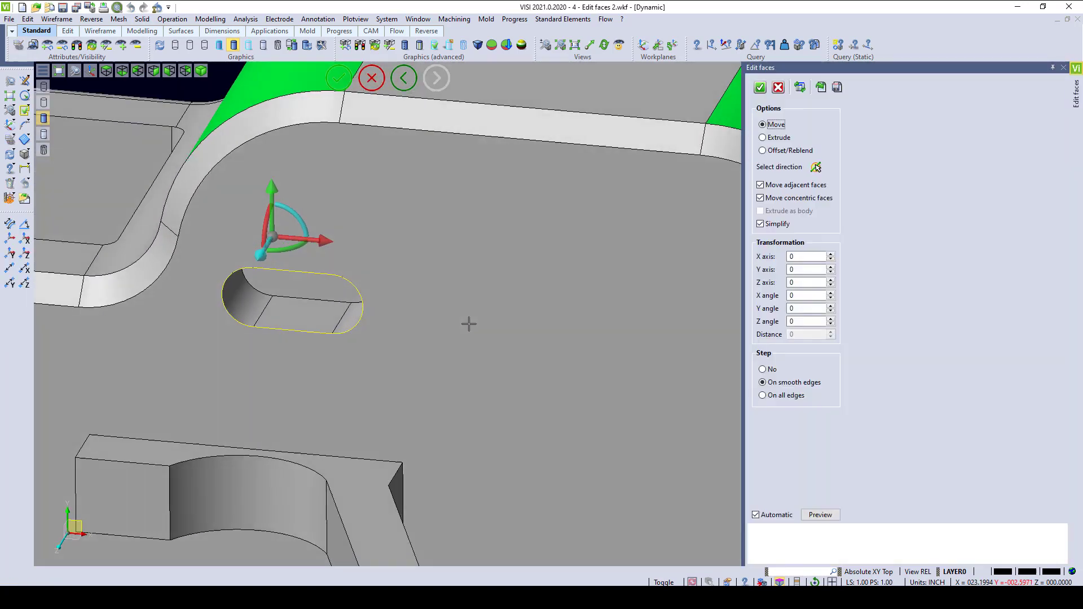
pyautogui.scroll(-3, 437, 342)
pyautogui.moveTo(345, 313); pyautogui.dragTo(524, 328)
pyautogui.moveTo(531, 325)
pyautogui.mouseDown(button='middle')
pyautogui.moveTo(551, 301)
pyautogui.moveTo(536, 310)
pyautogui.mouseUp(button='middle')
pyautogui.rightClick(575, 158)
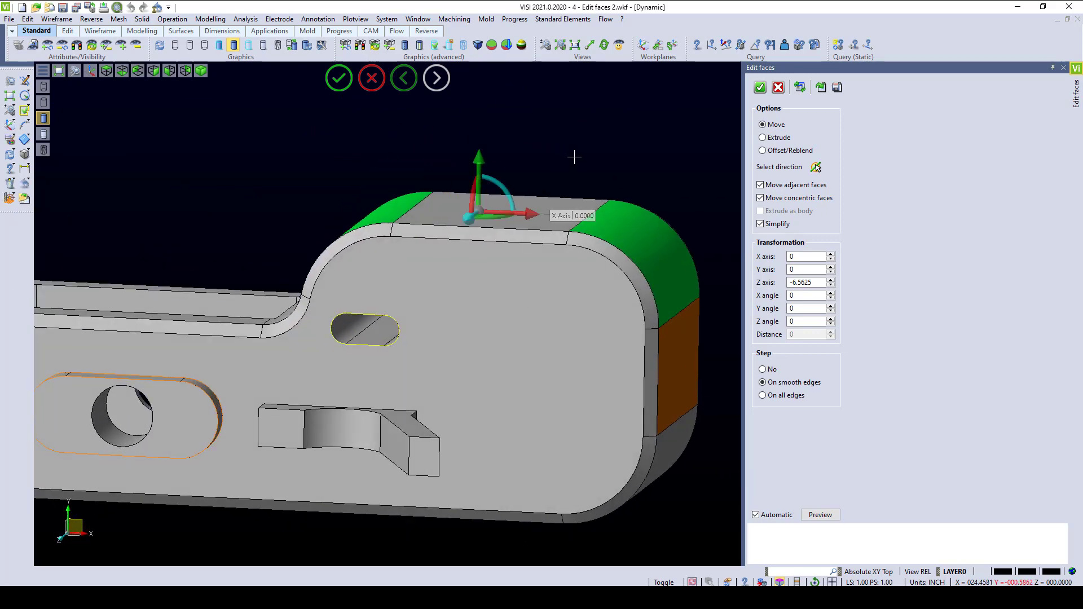
pyautogui.scroll(-3, 384, 233)
pyautogui.scroll(-2, 303, 269)
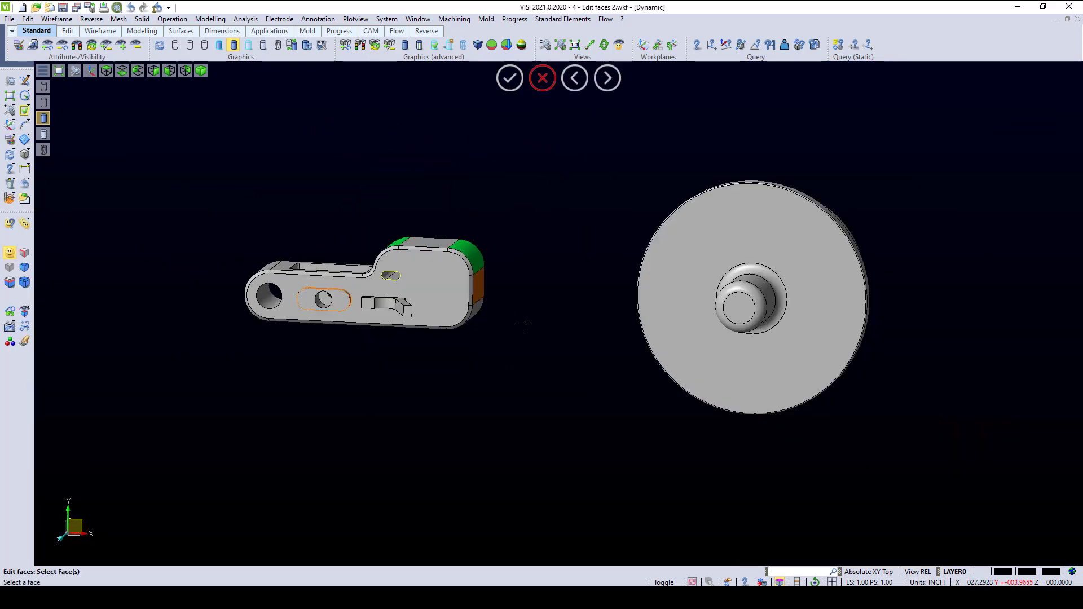
pyautogui.click(547, 83)
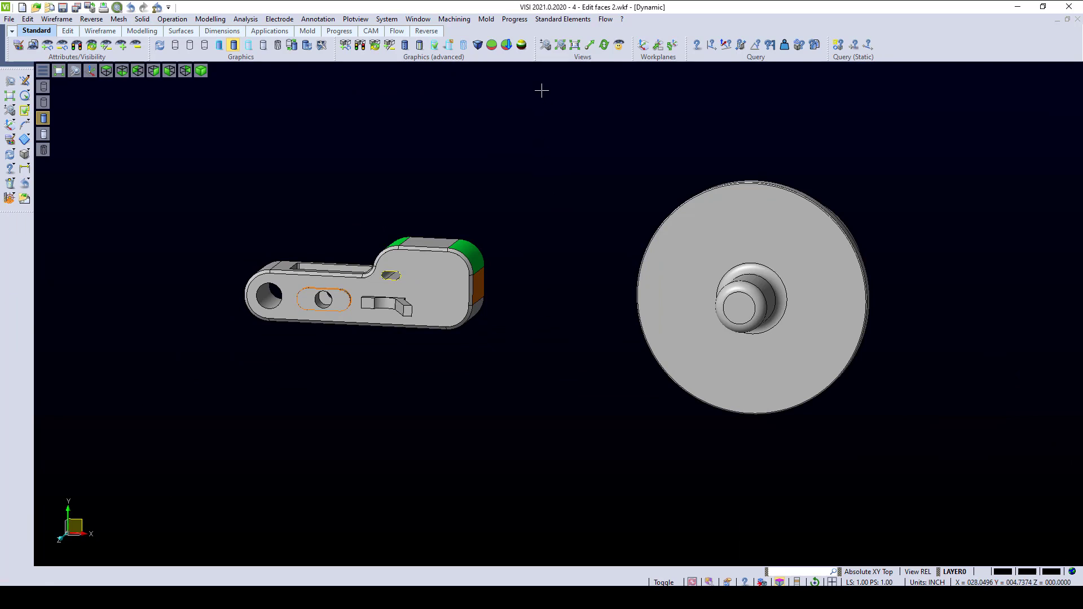
# Step: Select all faces of the spool-shaped part for Edit faces and offset them by 0.0625 using Offset/Reblend
pyautogui.moveTo(502, 333); pyautogui.dragTo(430, 314, button='middle')
pyautogui.scroll(-4, 355, 341)
pyautogui.scroll(3, 628, 287)
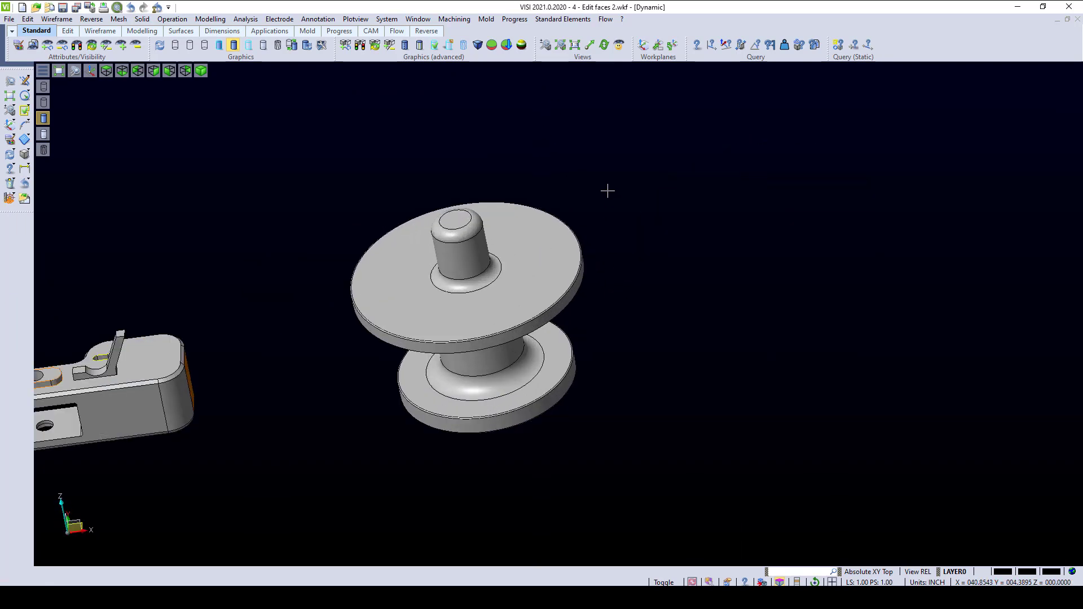
pyautogui.rightClick(601, 168)
pyautogui.click(643, 199)
pyautogui.scroll(3, 446, 244)
pyautogui.moveTo(455, 264); pyautogui.dragTo(496, 248, button='middle')
pyautogui.click(499, 248)
pyautogui.rightClick(506, 247)
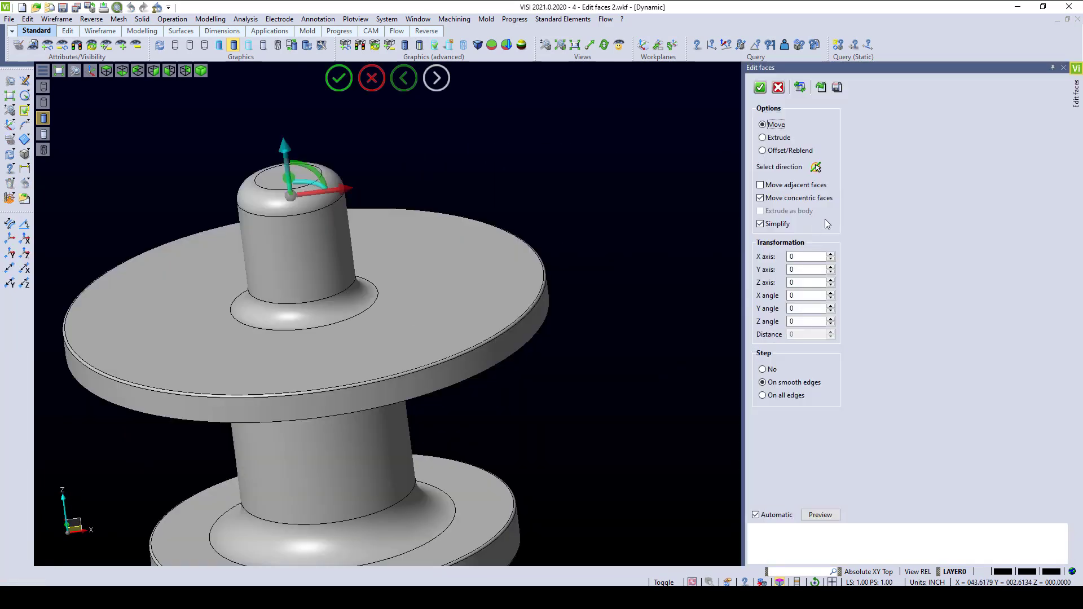
pyautogui.click(775, 151)
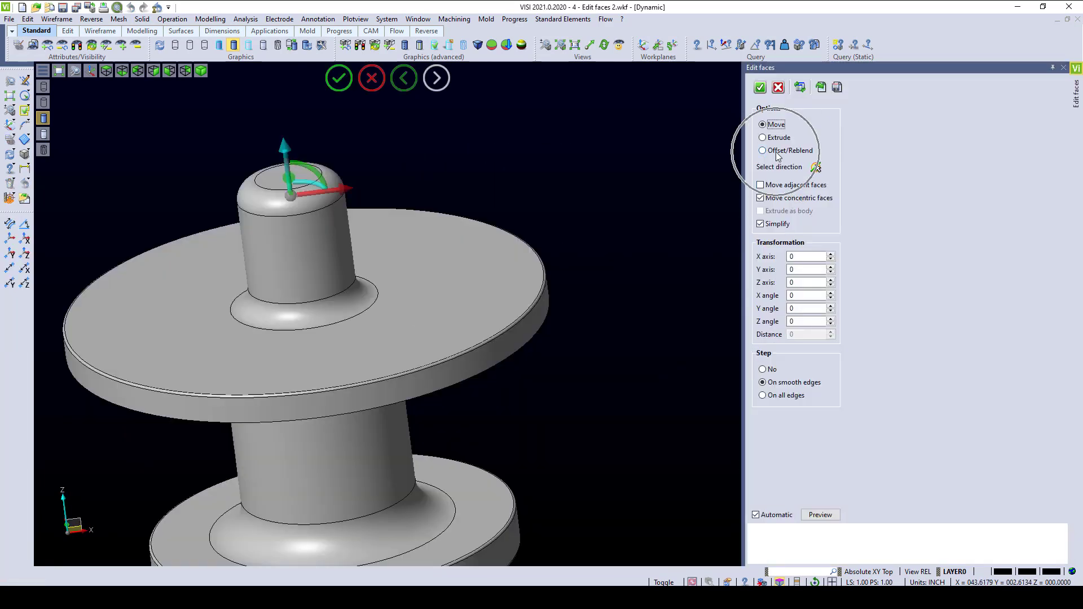
pyautogui.write('.0625')
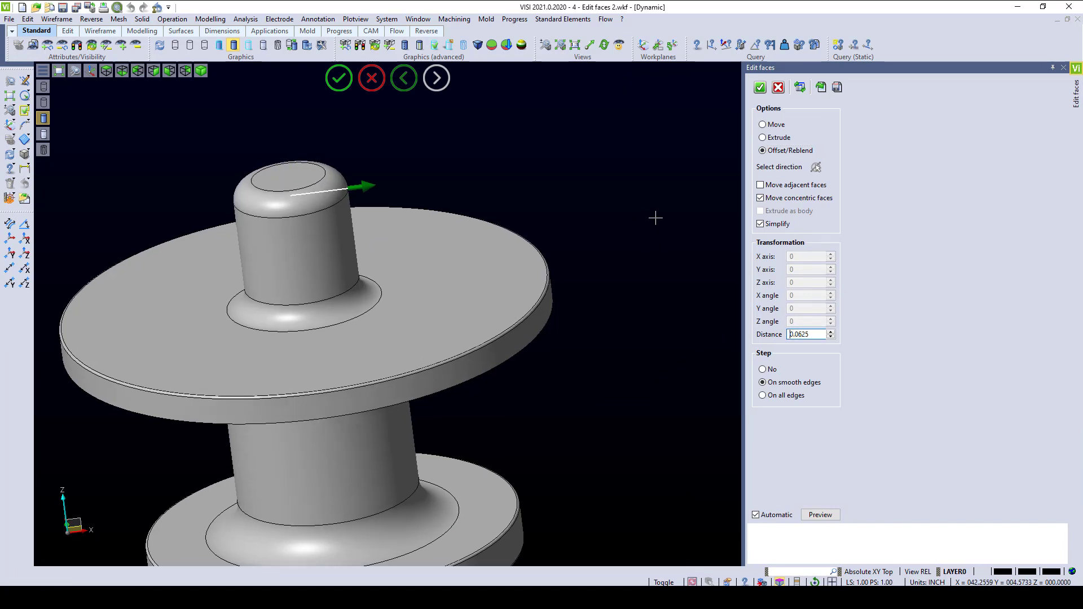
# Step: Try larger offset distances on the spool-shaped part and set the distance to 0.125
pyautogui.scroll(-3, 655, 219)
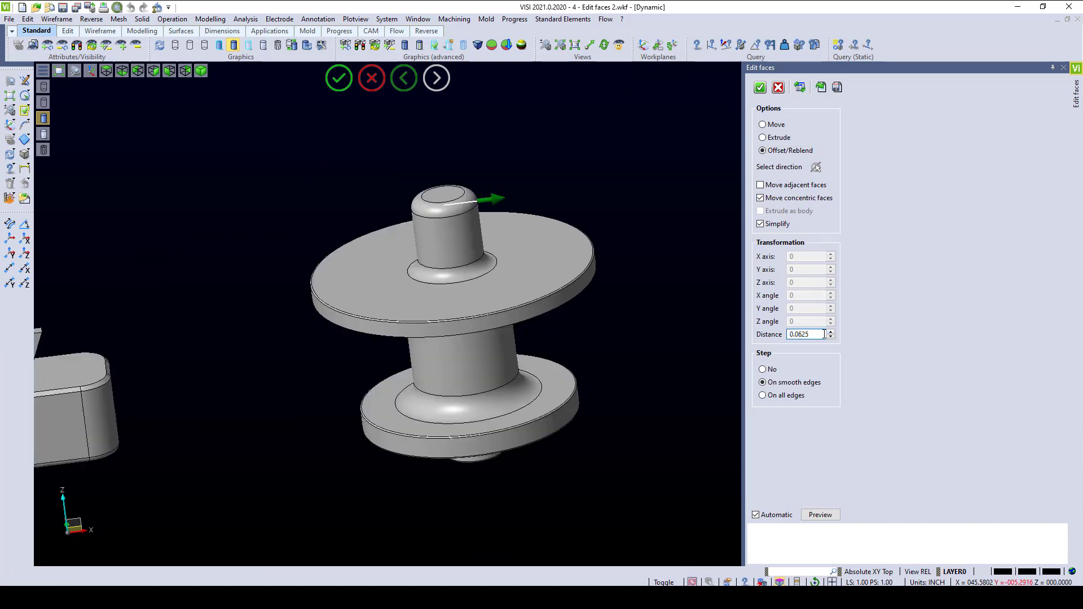
pyautogui.scroll(6, 819, 334)
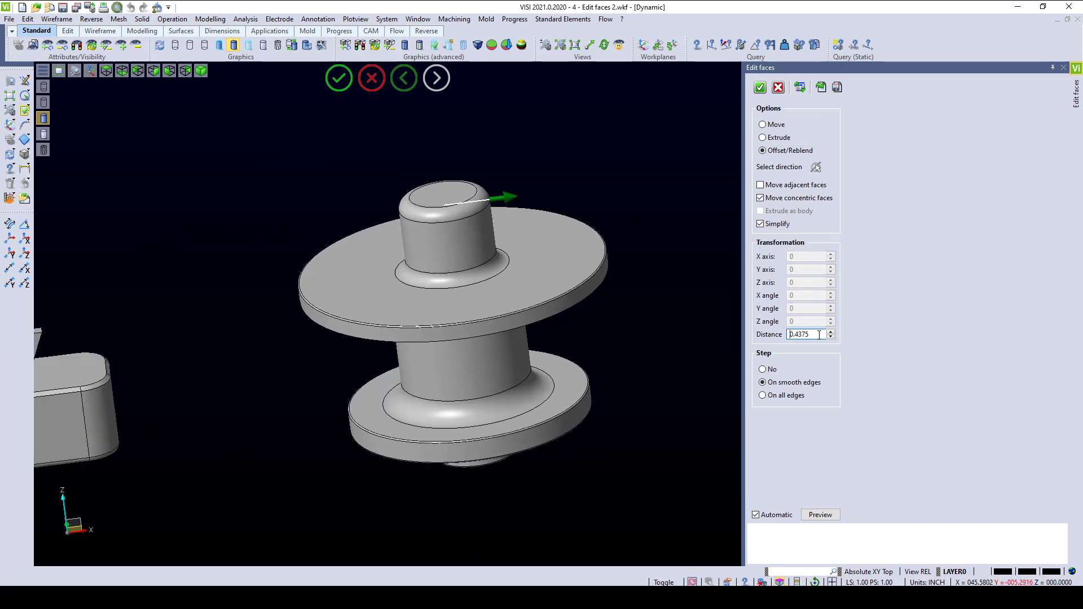
pyautogui.scroll(-3, 819, 335)
pyautogui.press('BackSpace')
pyautogui.press('BackSpace')
pyautogui.write('125')
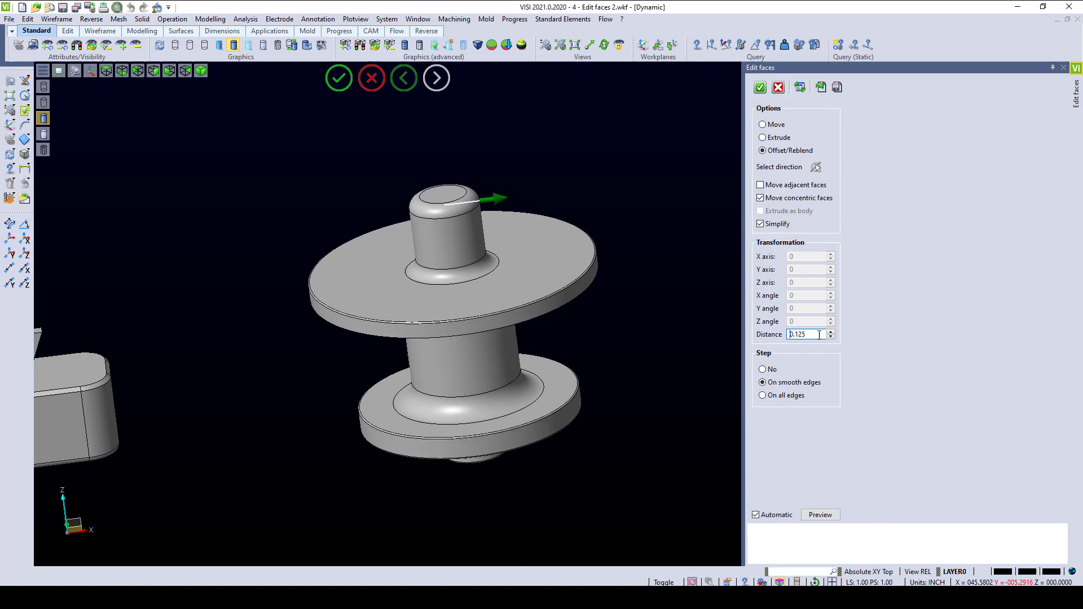
# Step: Exclude concentric faces from the Offset/Reblend and try distances of -0.3125, 0.625 and 0.375 on the upper boss
pyautogui.click(761, 199)
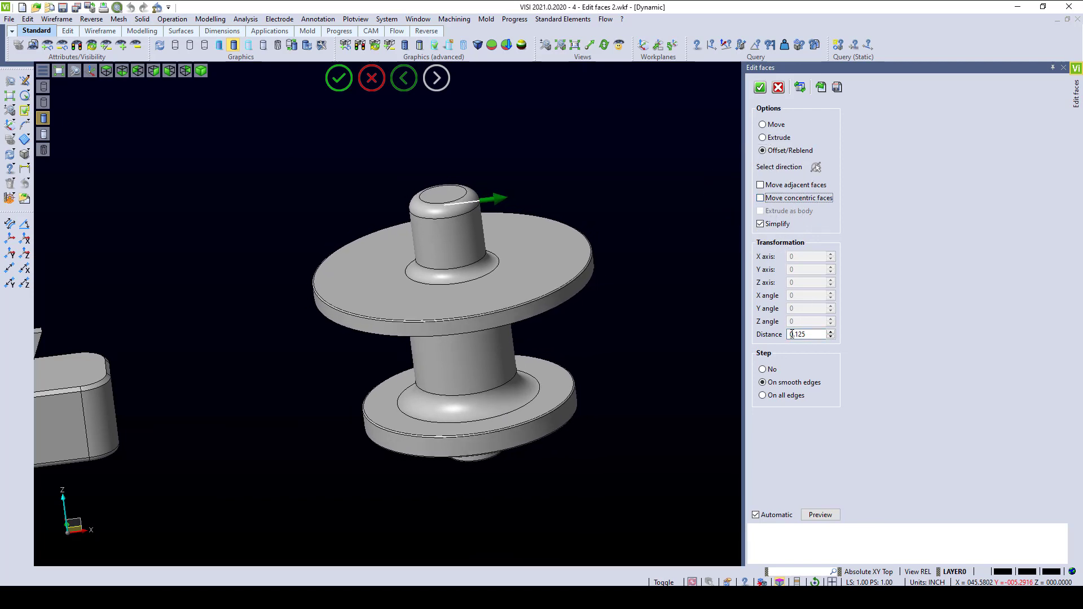
pyautogui.press('BackSpace')
pyautogui.press('BackSpace')
pyautogui.press('BackSpace')
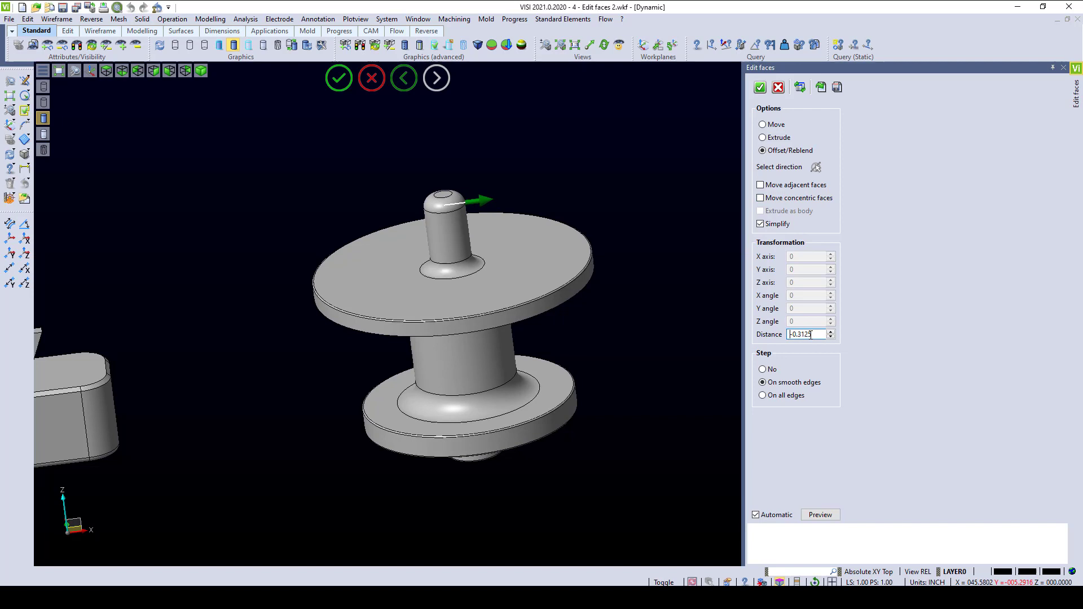
pyautogui.write('1875')
pyautogui.press('BackSpace')
pyautogui.press('BackSpace')
pyautogui.press('BackSpace')
pyautogui.press('BackSpace')
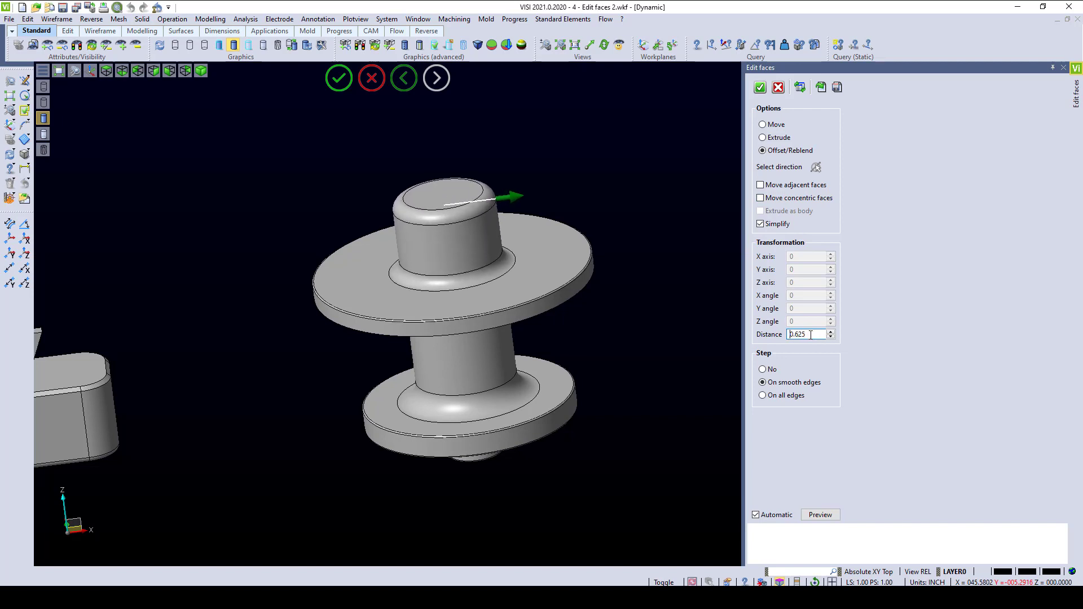
pyautogui.write('375')
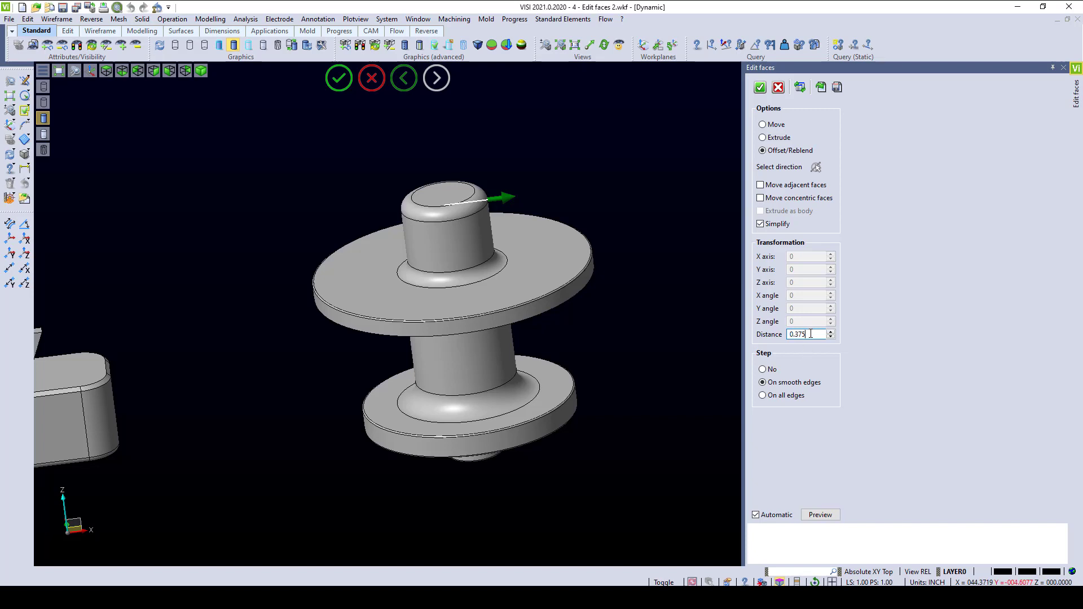
# Step: Set the upper boss's offset distance to 0.75 and apply the edit
pyautogui.doubleClick(810, 334)
pyautogui.write('0.75')
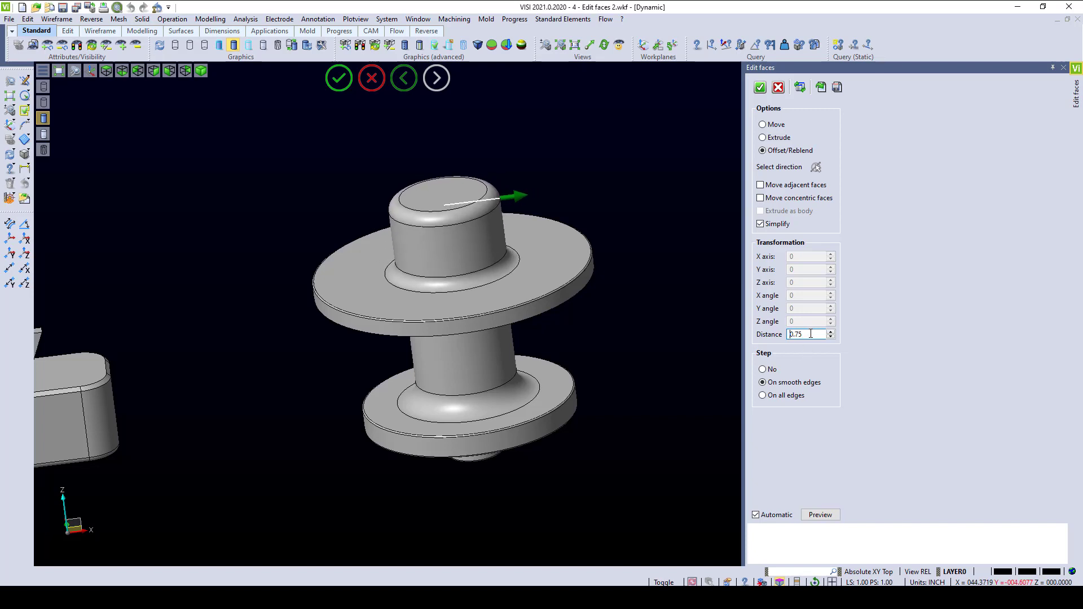
pyautogui.press('Return')
# Step: Offset the cylindrical face between the two discs by -0.4375 with Offset/Reblend and apply the edit
pyautogui.click(662, 367)
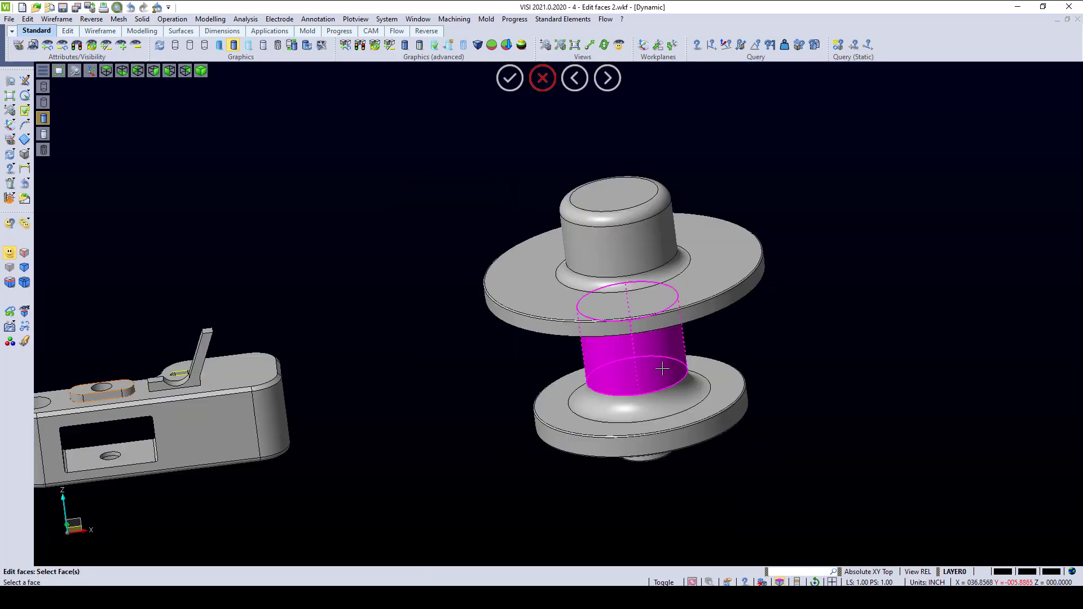
pyautogui.press('Return')
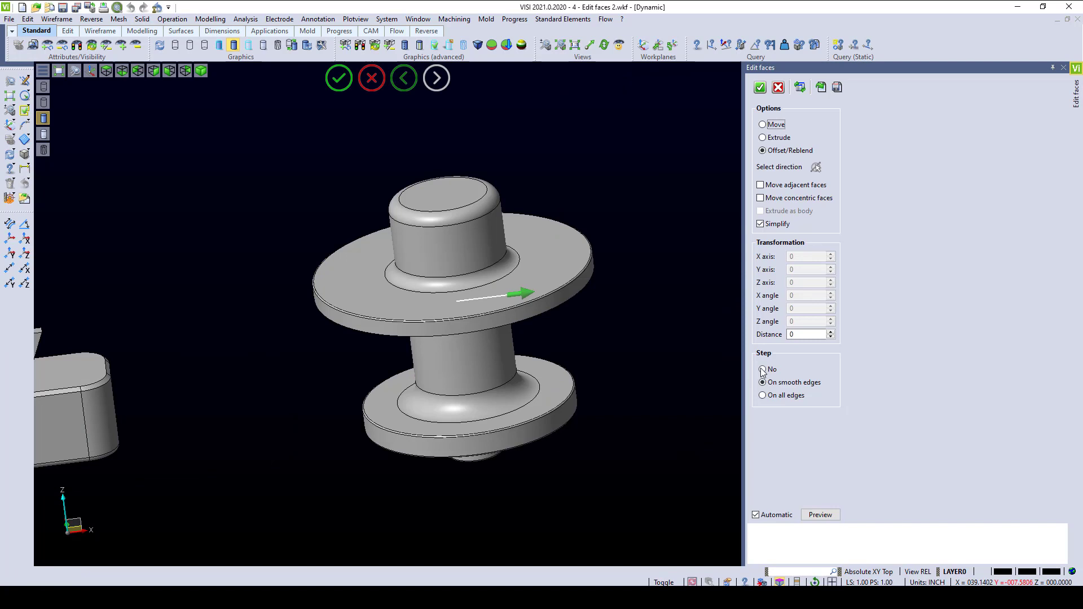
pyautogui.doubleClick(804, 335)
pyautogui.write('-0.75')
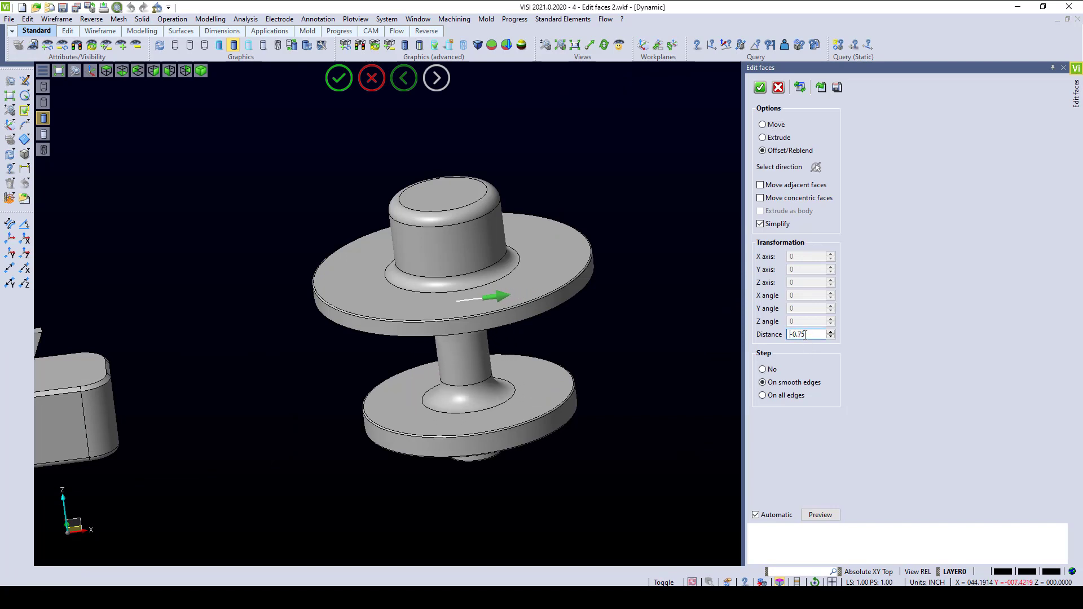
pyautogui.scroll(5, 804, 334)
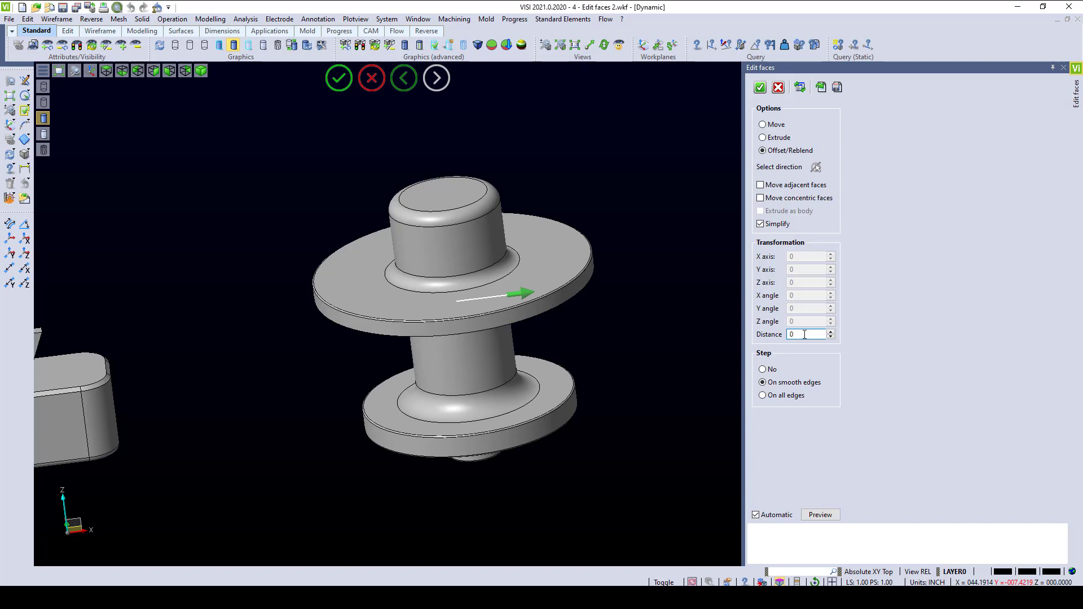
pyautogui.rightClick(674, 324)
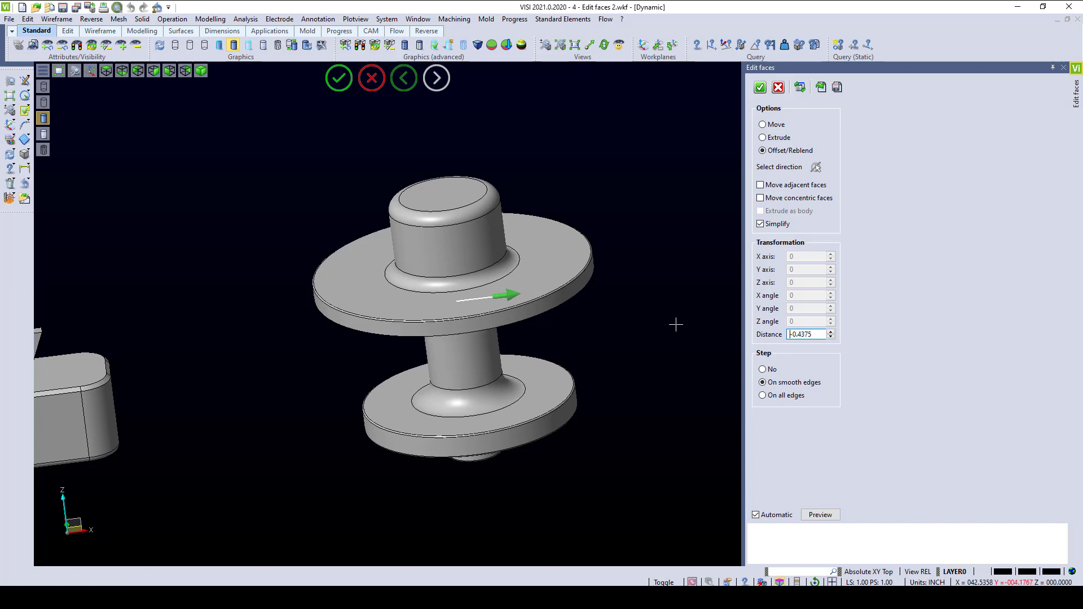
pyautogui.scroll(-2, 795, 346)
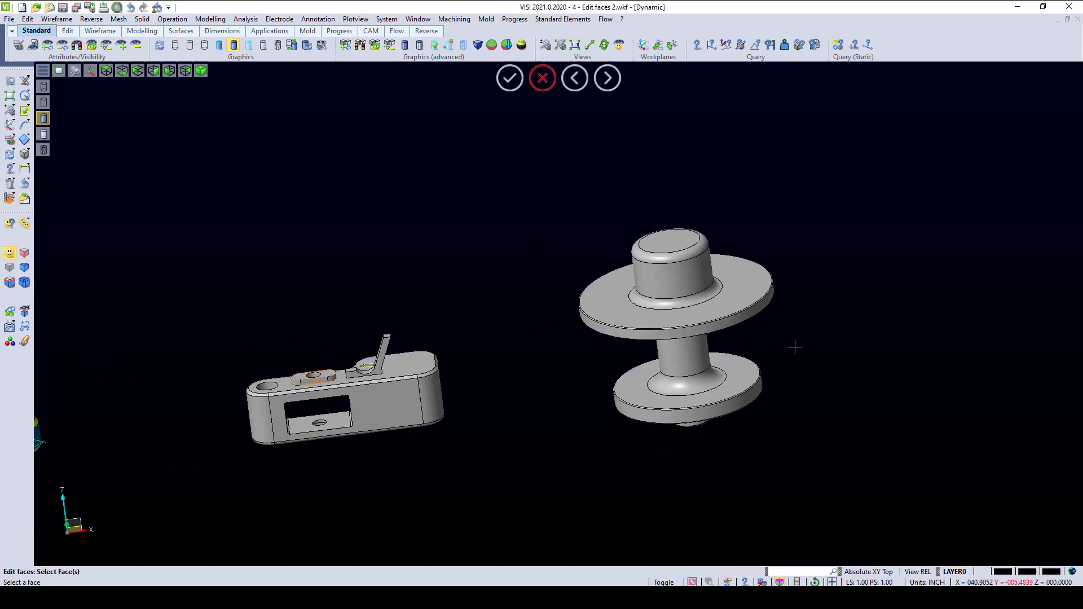